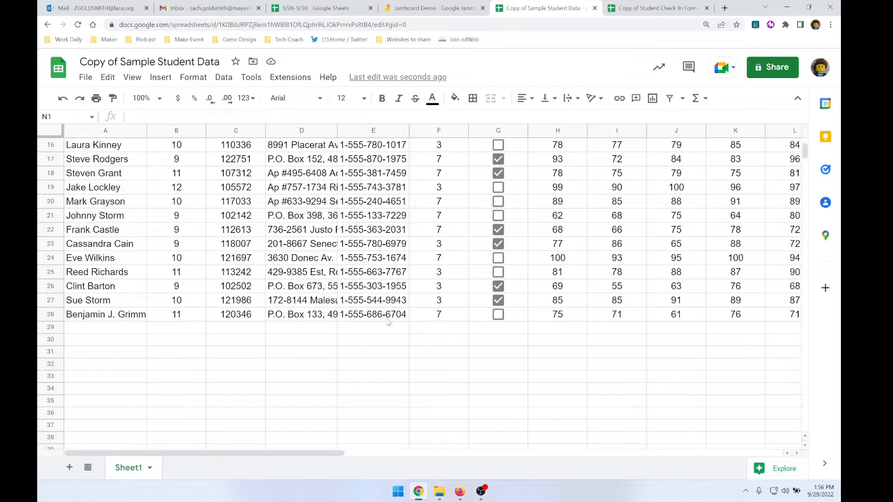
# - Freeze the header row and the Name column of the student data sheet
pyautogui.moveTo(263, 453); pyautogui.dragTo(404, 444)
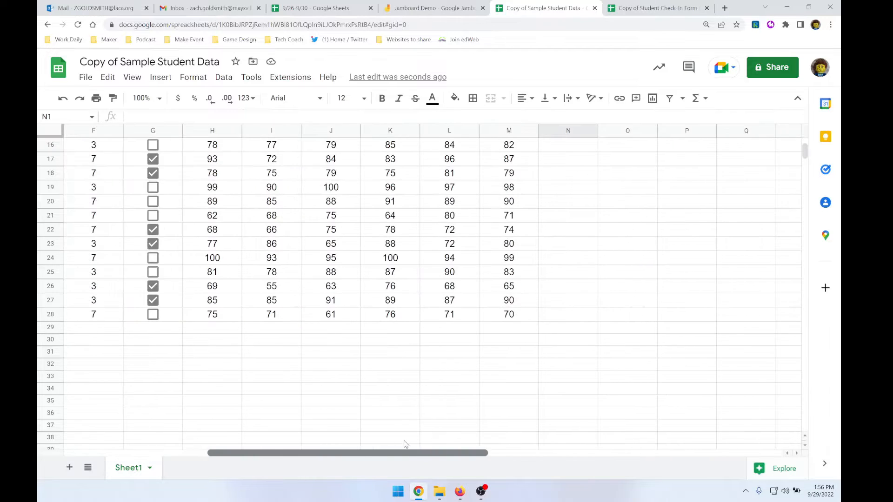
pyautogui.moveTo(345, 453); pyautogui.dragTo(125, 453)
pyautogui.scroll(5, 127, 349)
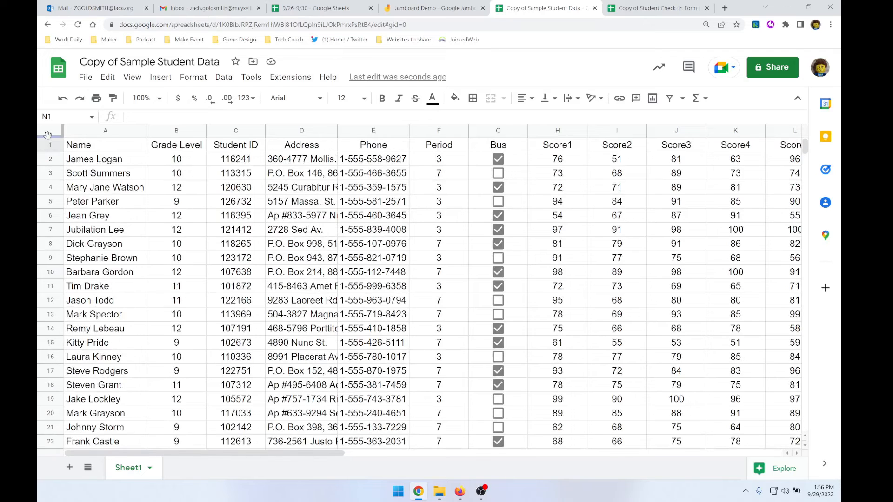
pyautogui.moveTo(48, 135); pyautogui.dragTo(43, 155)
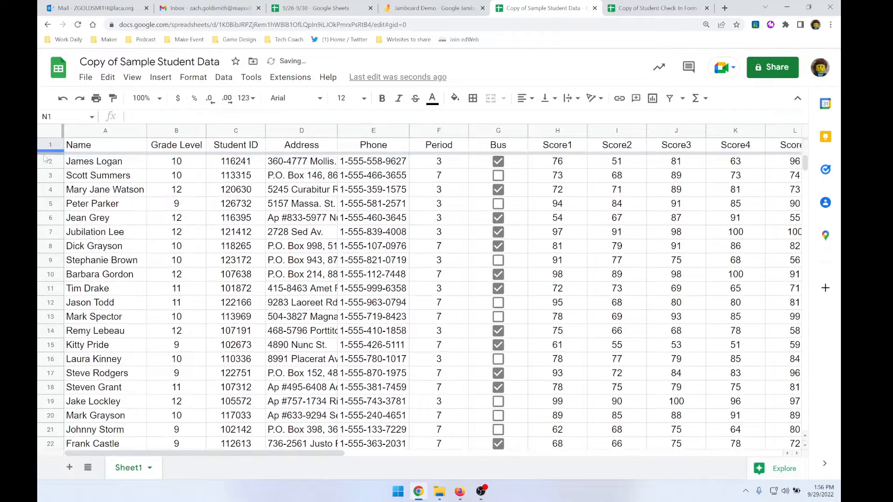
pyautogui.moveTo(105, 128); pyautogui.dragTo(149, 131)
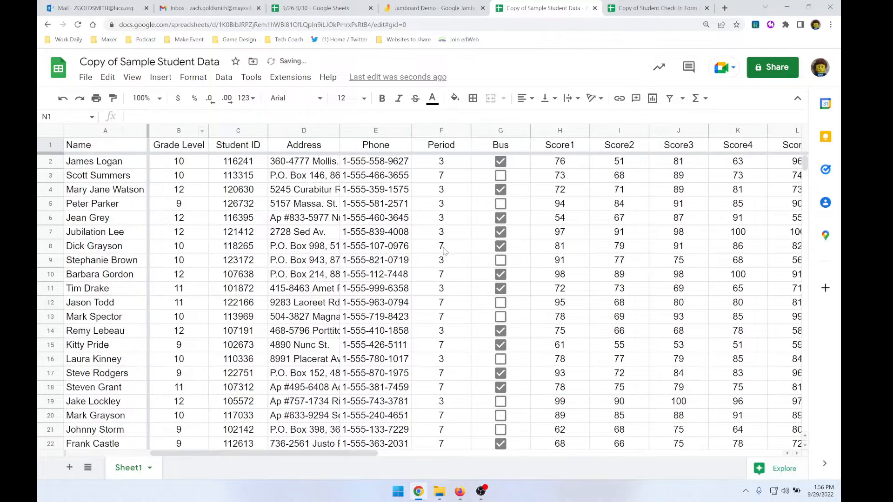
# - Look through the student rows and score columns to check how the frozen header row and Name column behave
pyautogui.scroll(-5, 442, 260)
pyautogui.scroll(2, 250, 358)
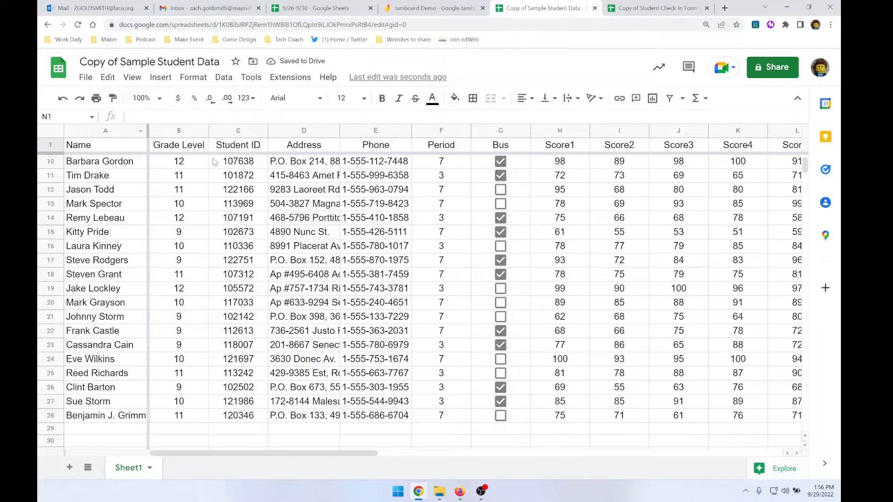
pyautogui.scroll(-5, 287, 153)
pyautogui.moveTo(218, 454); pyautogui.dragTo(340, 455)
pyautogui.scroll(8, 342, 369)
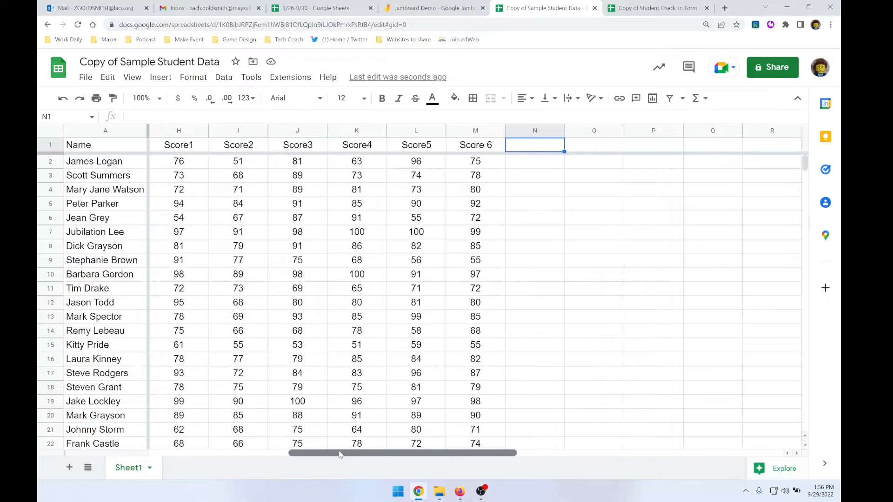
pyautogui.scroll(-1, 201, 204)
pyautogui.scroll(-3, 203, 205)
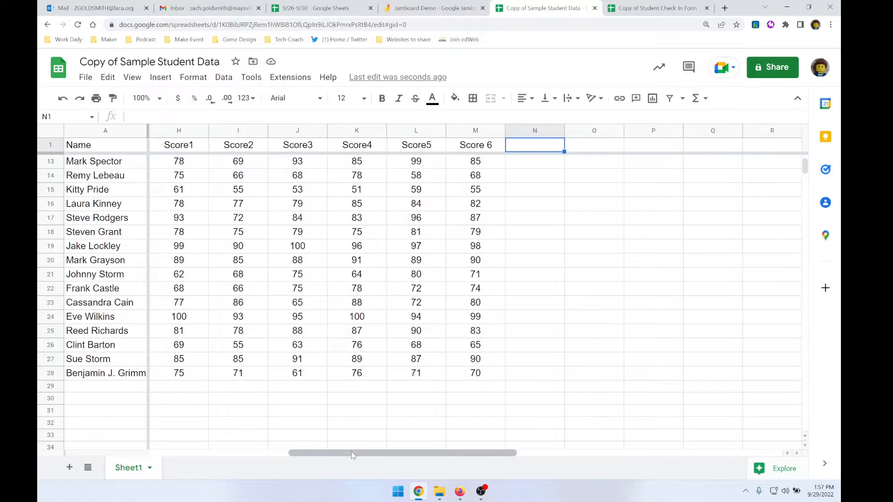
pyautogui.moveTo(352, 456); pyautogui.dragTo(214, 455)
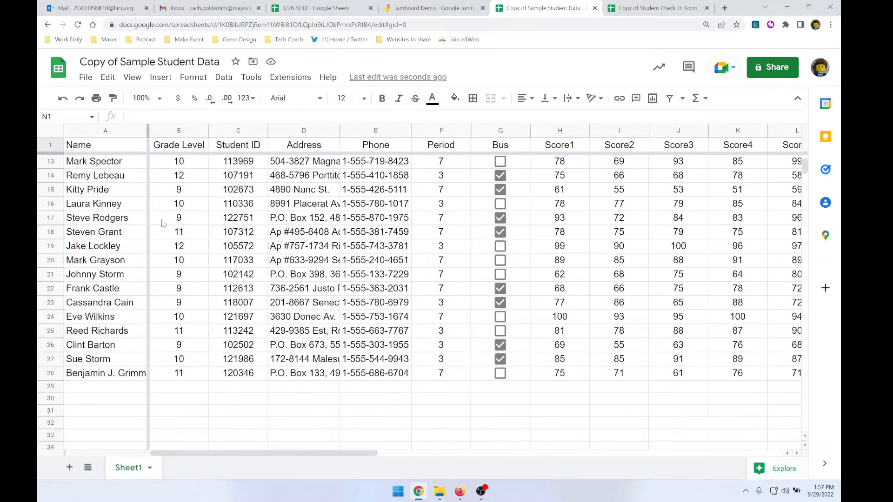
pyautogui.scroll(4, 163, 219)
# - Unfreeze the Name column and freeze it again
pyautogui.moveTo(148, 127); pyautogui.dragTo(44, 174)
pyautogui.moveTo(63, 128); pyautogui.dragTo(139, 134)
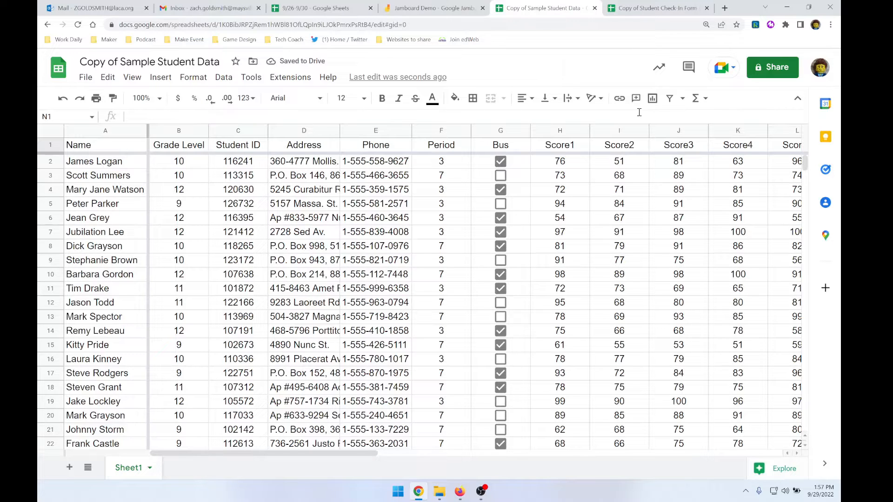
# - Sort only the Score3 column as a range from A to Z and review the reordered scores
pyautogui.click(679, 130)
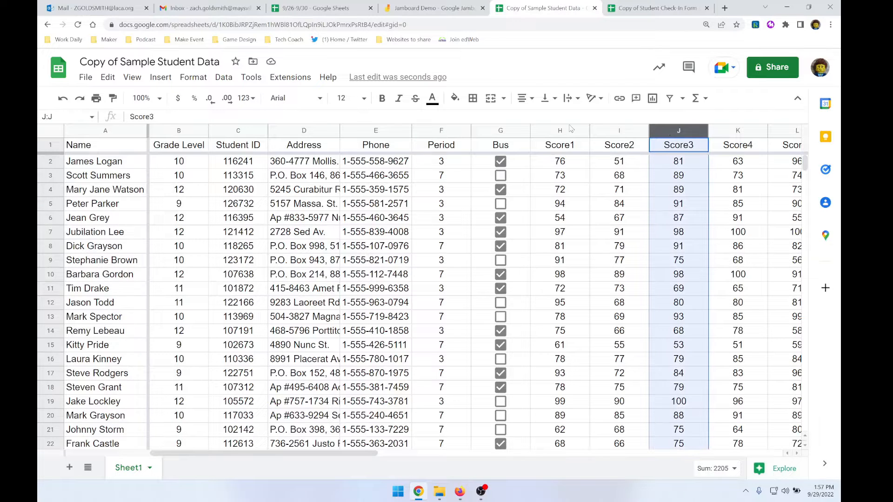
pyautogui.click(224, 78)
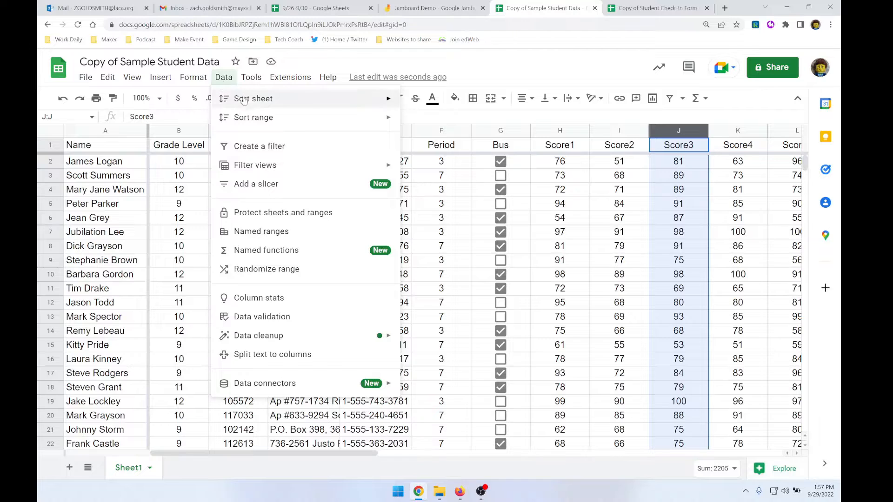
pyautogui.moveTo(279, 117)
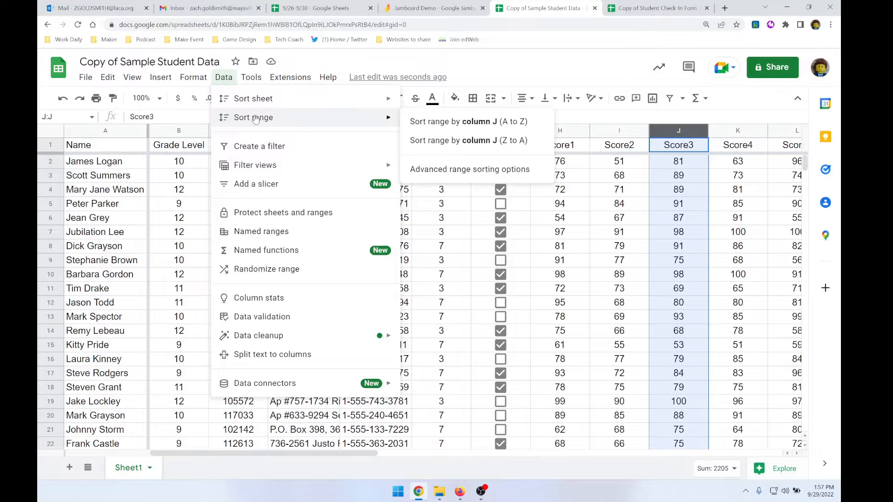
pyautogui.click(462, 121)
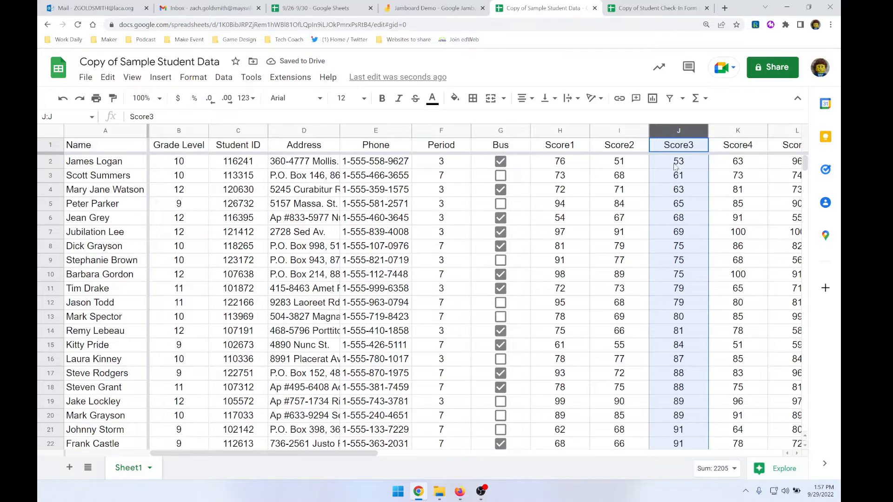
pyautogui.scroll(-10, 676, 167)
pyautogui.scroll(10, 684, 289)
# - Open the advanced range sorting options for the whole sheet and mark the data as having a header row
pyautogui.click(56, 134)
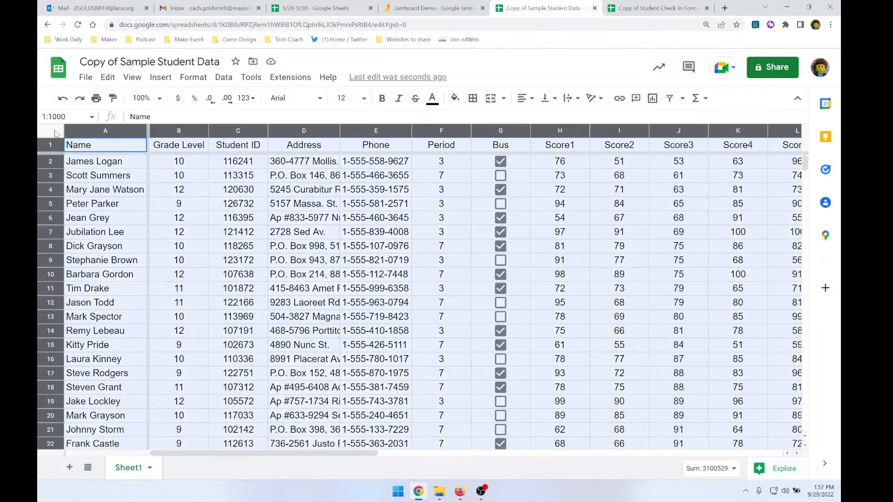
pyautogui.click(694, 333)
pyautogui.click(55, 134)
pyautogui.click(223, 77)
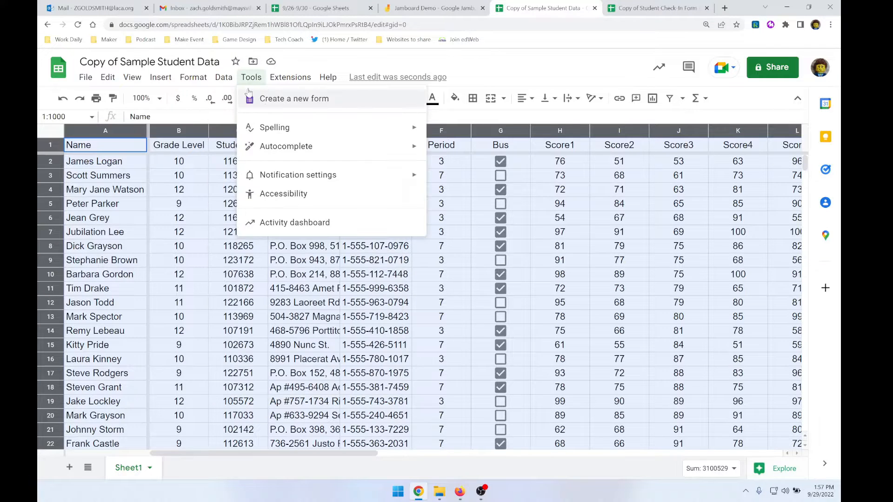
pyautogui.moveTo(231, 105)
pyautogui.moveTo(244, 127)
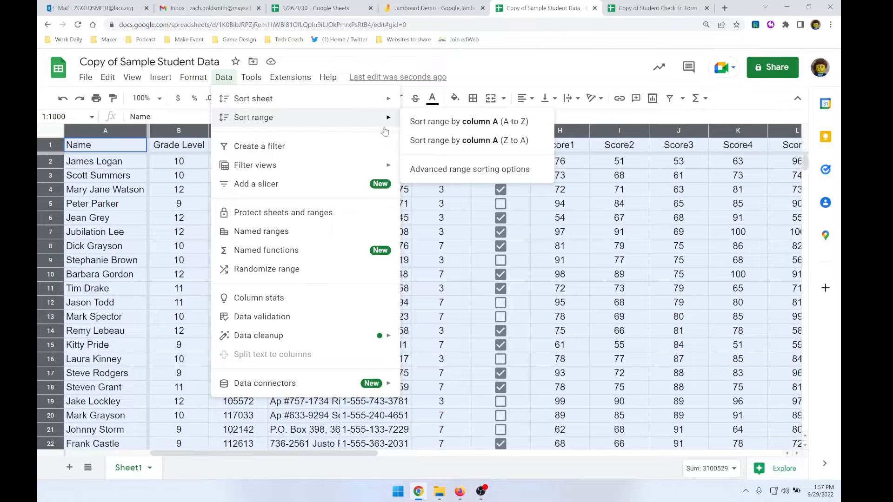
pyautogui.click(437, 169)
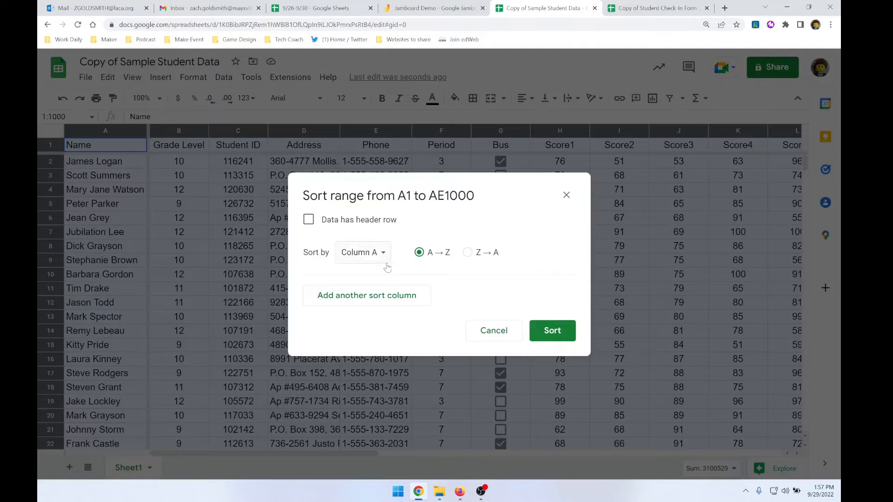
pyautogui.click(308, 221)
# - Sort the whole range by Grade Level from A to Z, with Score1 from A to Z as the second sort column
pyautogui.click(360, 260)
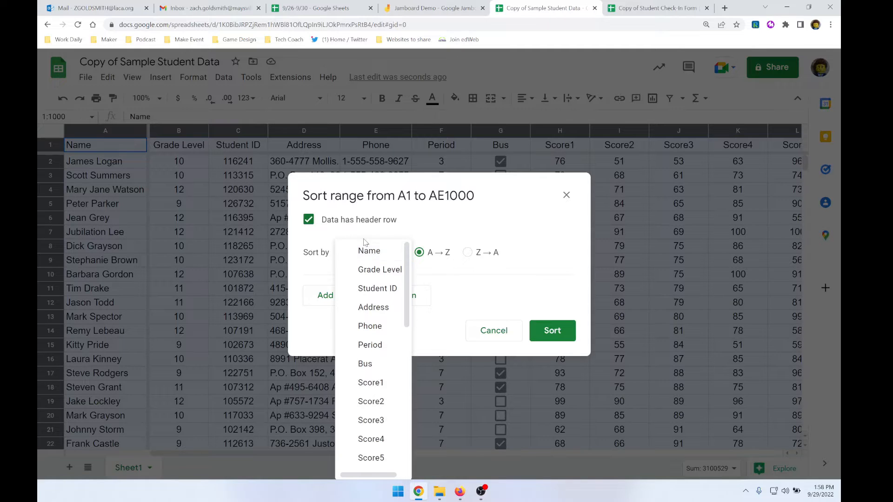
pyautogui.scroll(-1, 385, 292)
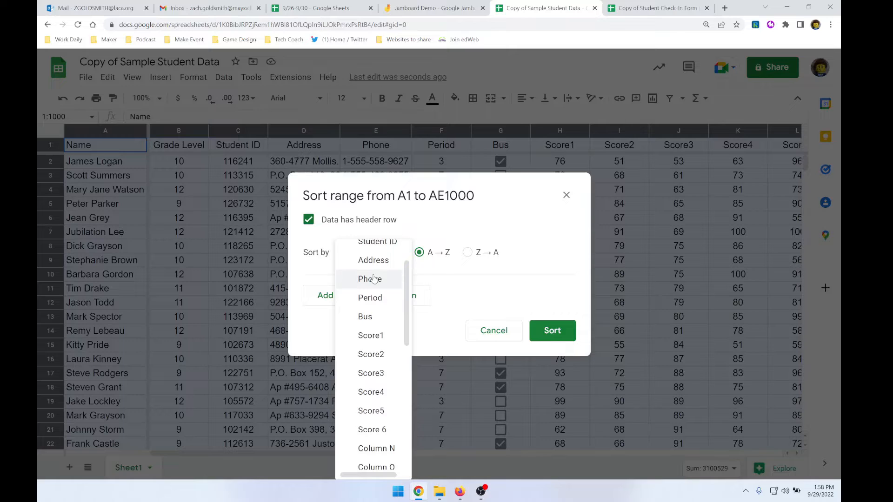
pyautogui.scroll(-1, 374, 279)
pyautogui.scroll(2, 379, 282)
pyautogui.click(380, 272)
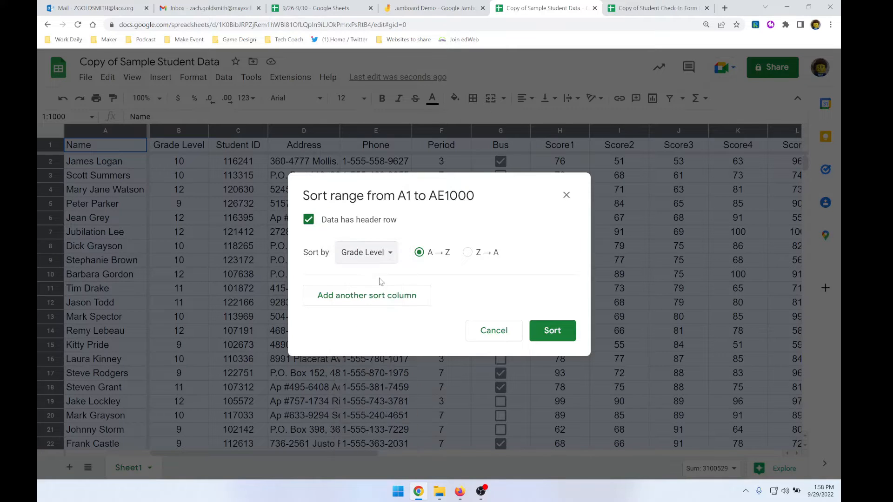
pyautogui.click(401, 300)
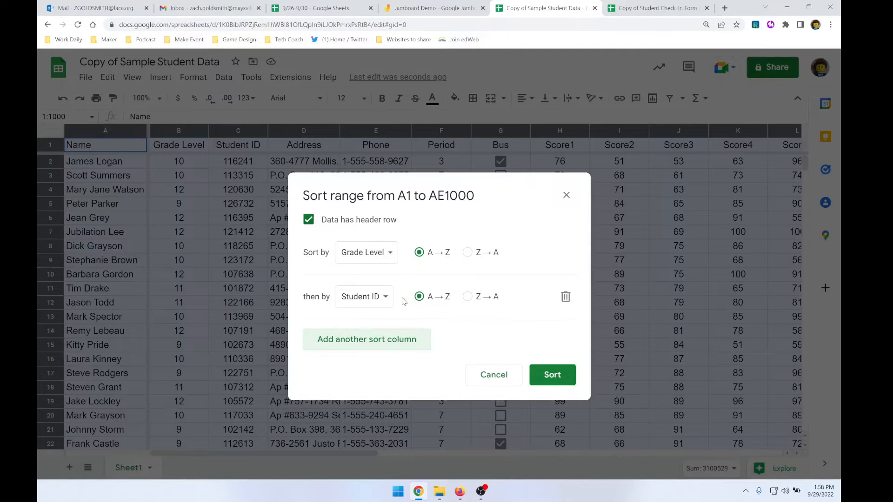
pyautogui.click(394, 299)
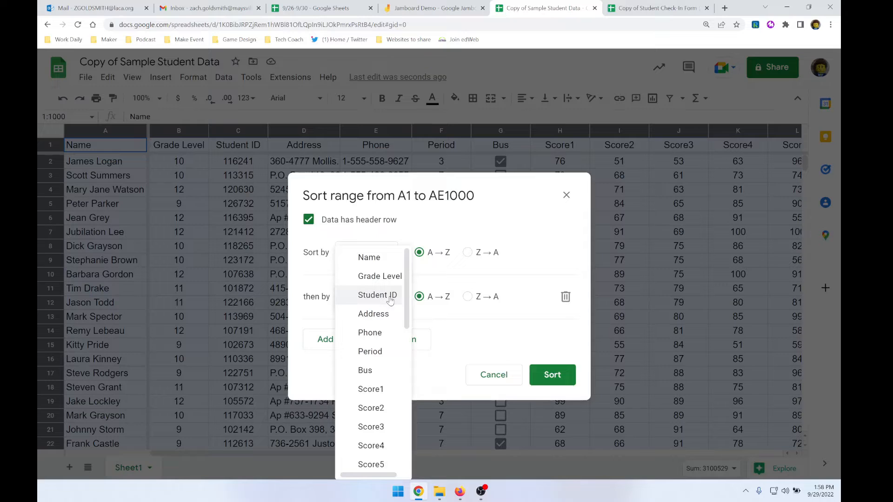
pyautogui.click(380, 393)
pyautogui.click(547, 387)
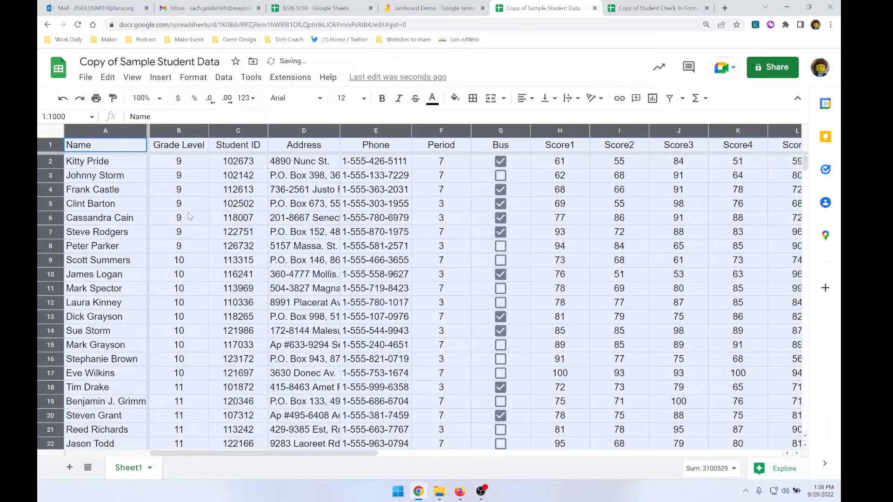
pyautogui.click(193, 176)
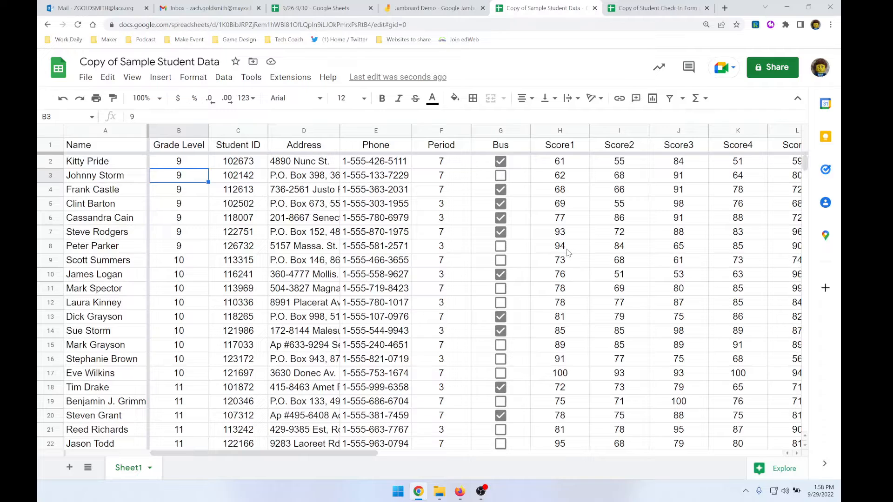
# - Select the entire sheet again and start an advanced range sort that treats the first row as headers
pyautogui.click(53, 135)
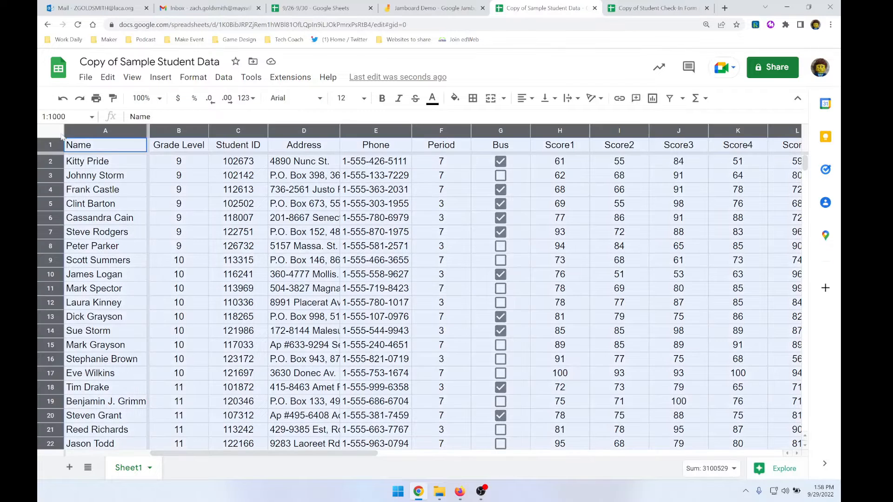
pyautogui.click(223, 78)
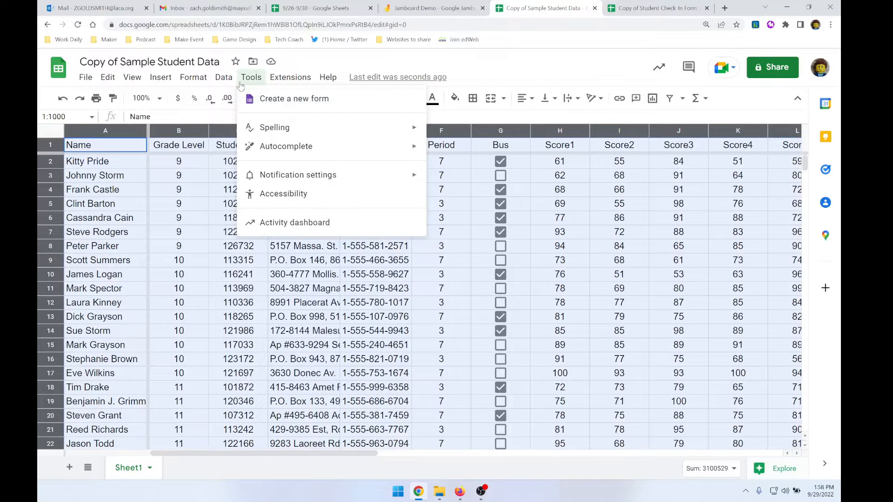
pyautogui.moveTo(246, 127)
pyautogui.click(462, 168)
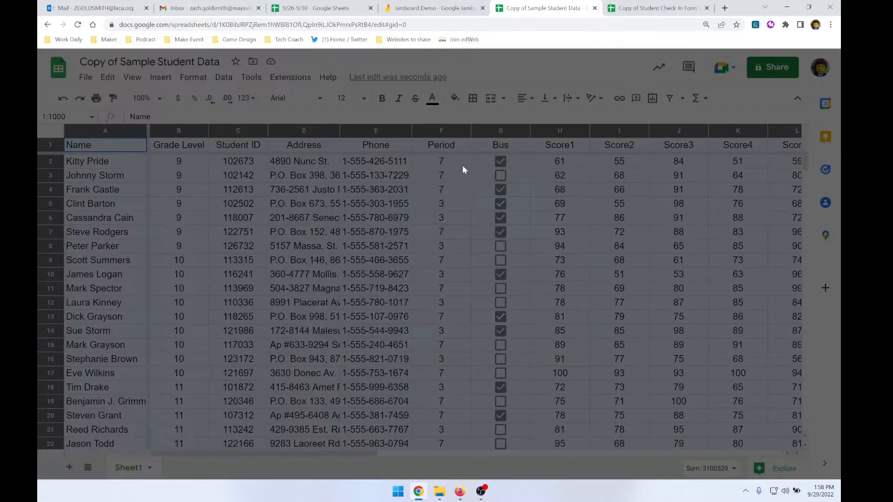
pyautogui.click(308, 221)
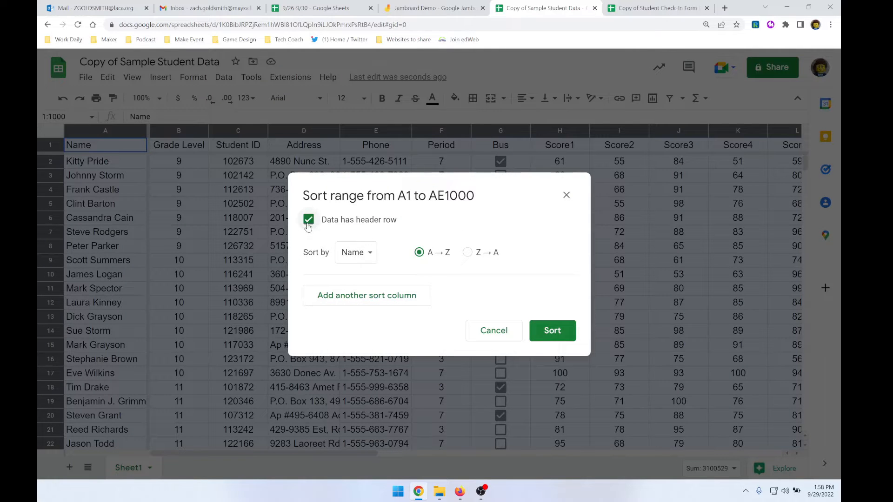
# - Sort the range by Grade Level from A to Z, then by Score1 from Z to A
pyautogui.click(366, 256)
pyautogui.click(372, 271)
pyautogui.click(391, 298)
pyautogui.click(362, 296)
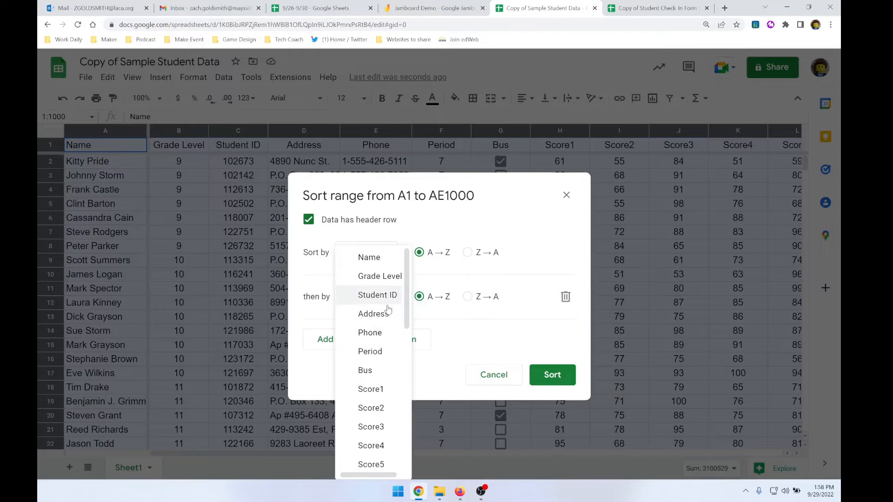
pyautogui.click(389, 389)
pyautogui.click(468, 298)
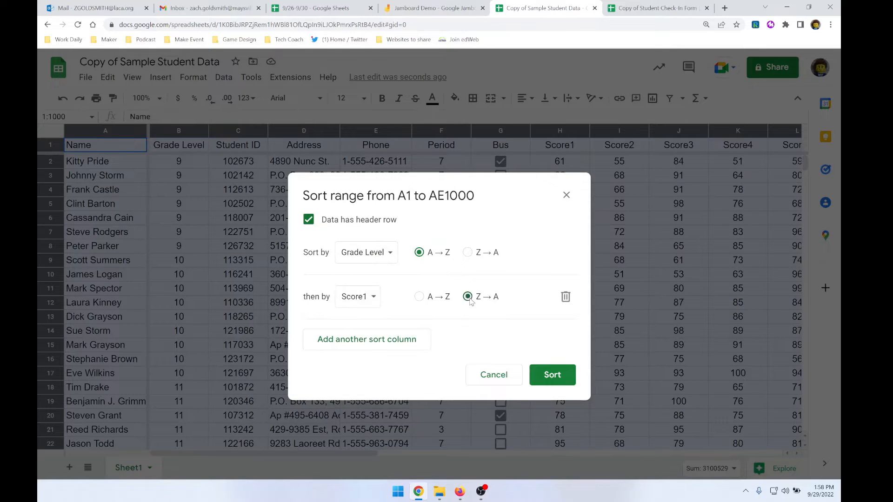
pyautogui.click(550, 375)
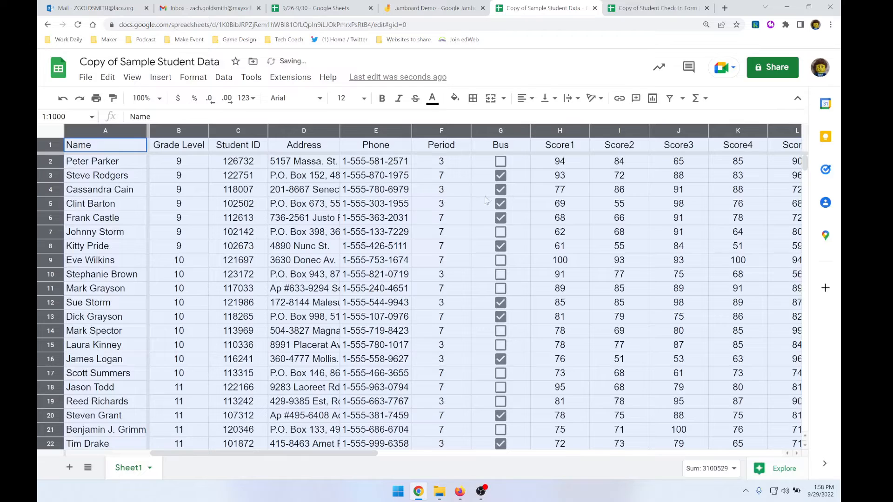
pyautogui.click(554, 163)
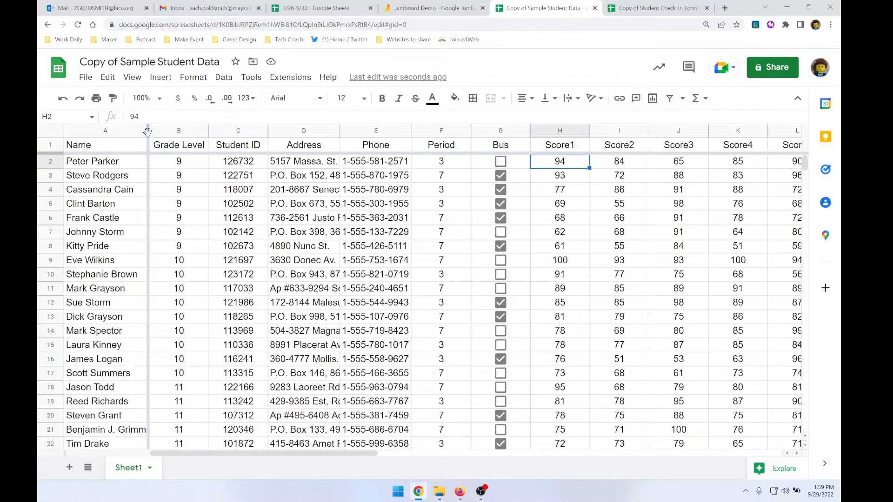
# - Unfreeze the Name column, leaving only the header row frozen
pyautogui.moveTo(148, 133); pyautogui.dragTo(61, 137)
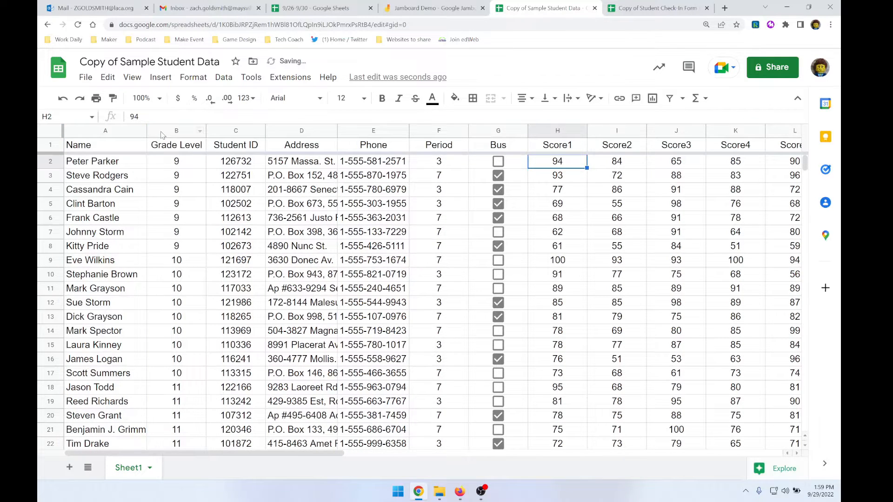
pyautogui.click(63, 132)
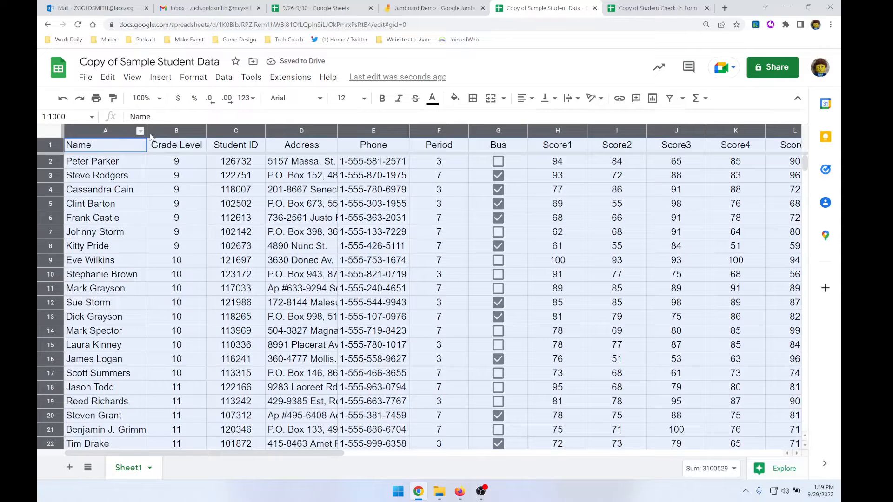
pyautogui.scroll(-2, 279, 280)
pyautogui.click(302, 203)
# - Insert two blank columns between the Name and Grade Level columns
pyautogui.rightClick(176, 130)
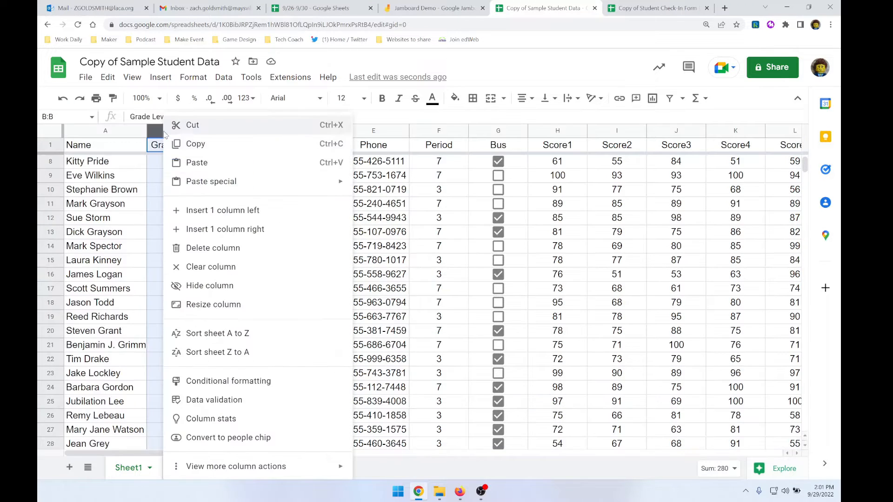
pyautogui.click(242, 95)
pyautogui.click(181, 205)
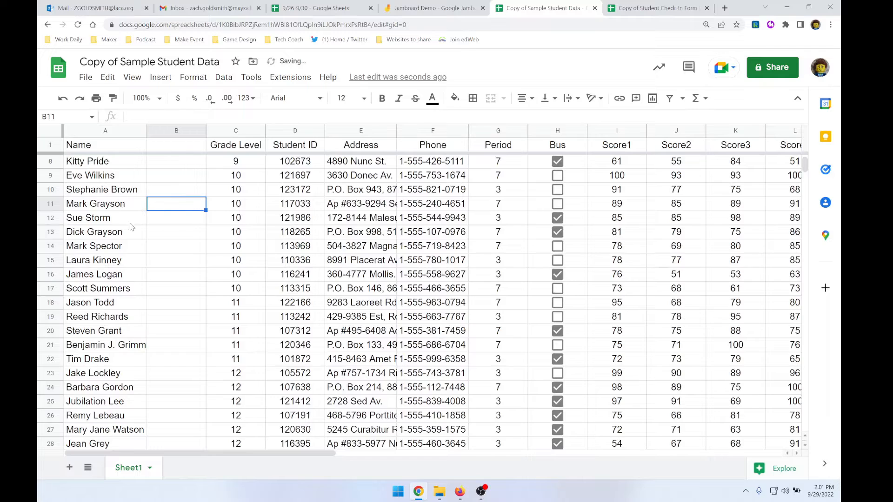
pyautogui.scroll(-5, 121, 261)
pyautogui.scroll(1, 128, 263)
pyautogui.scroll(3, 129, 262)
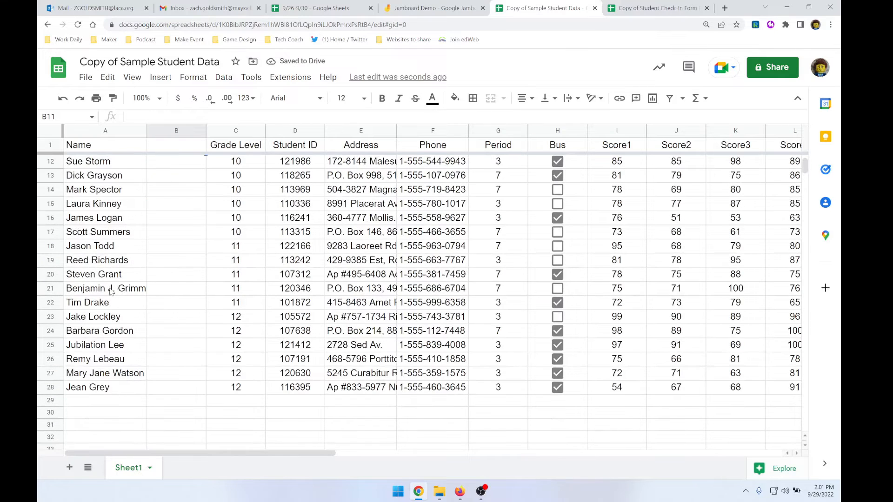
pyautogui.scroll(-4, 223, 235)
pyautogui.rightClick(186, 131)
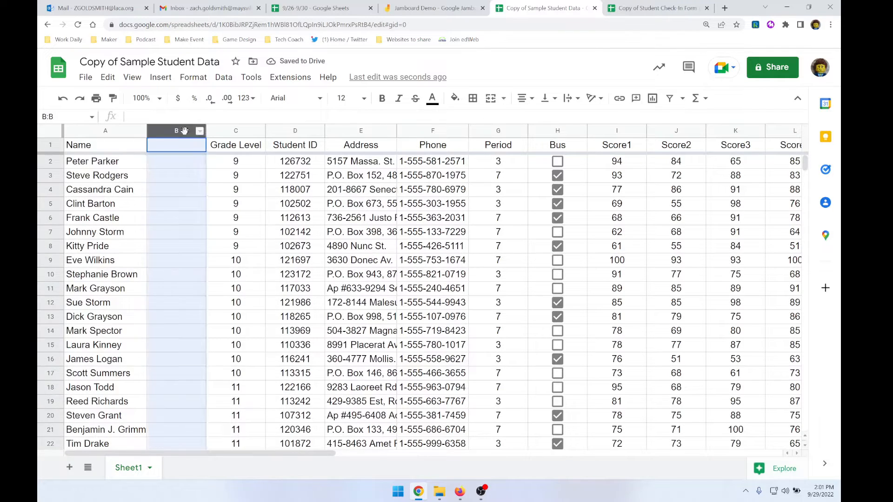
pyautogui.click(219, 211)
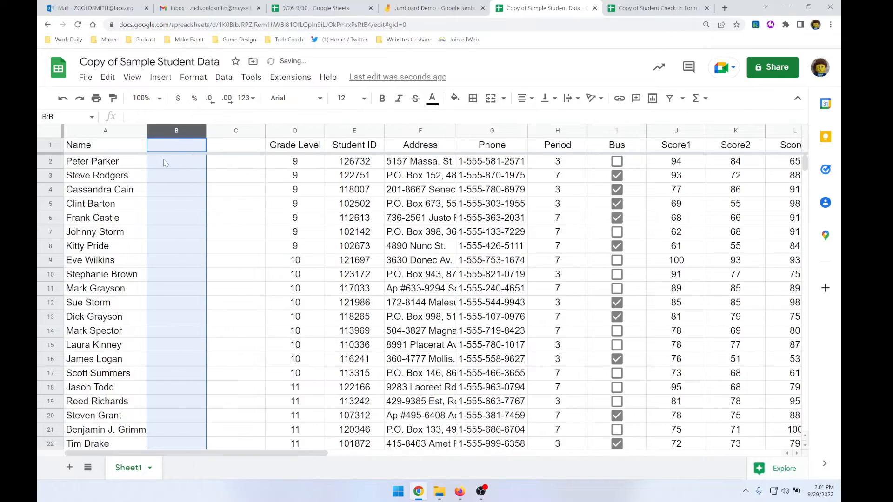
# - Split the Name column's text into separate columns using Space as the separator
pyautogui.click(124, 133)
pyautogui.click(218, 80)
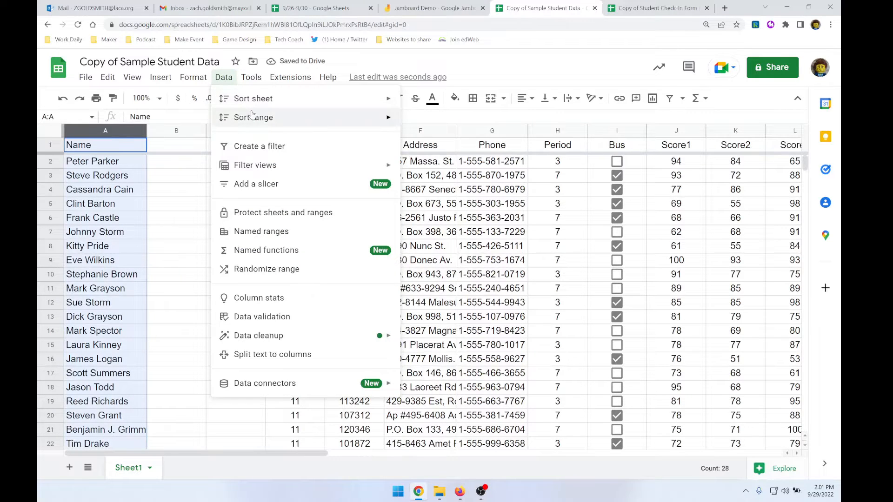
pyautogui.moveTo(252, 114)
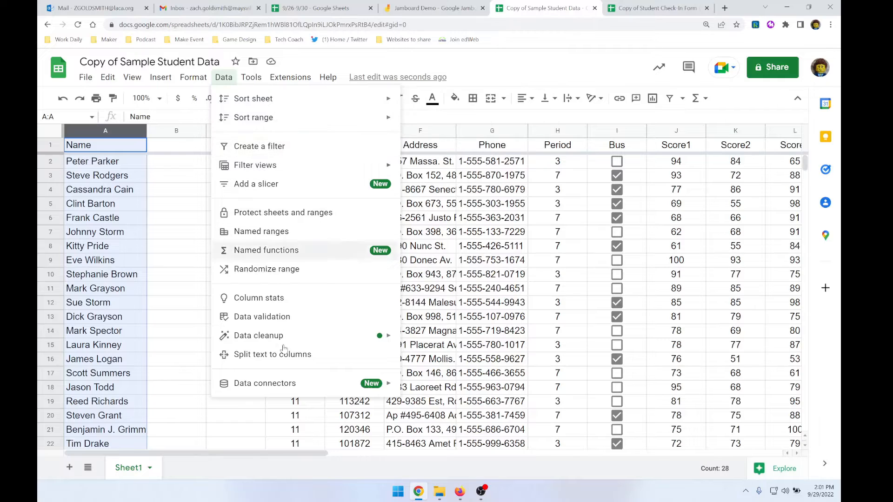
pyautogui.click(284, 363)
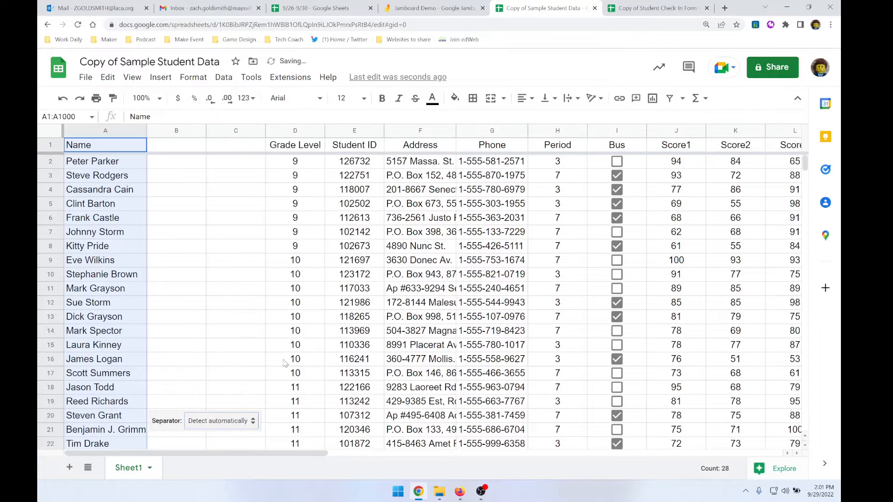
pyautogui.click(221, 421)
pyautogui.click(219, 439)
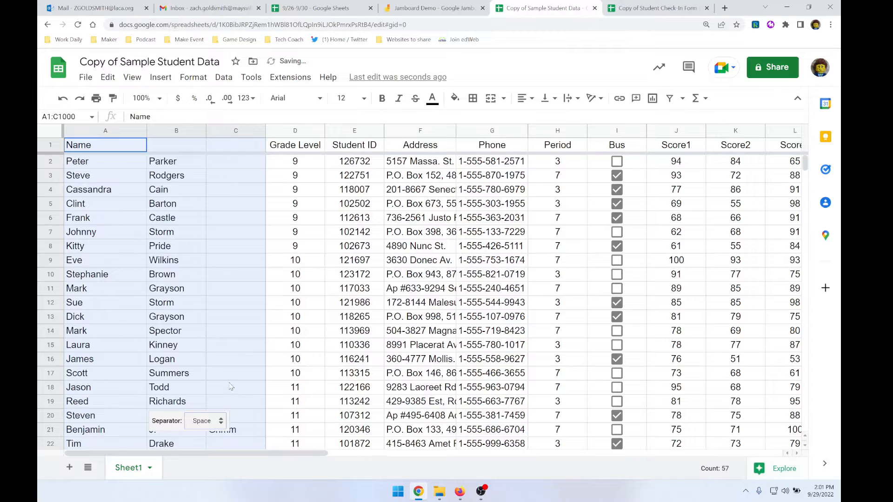
pyautogui.click(220, 421)
pyautogui.click(228, 278)
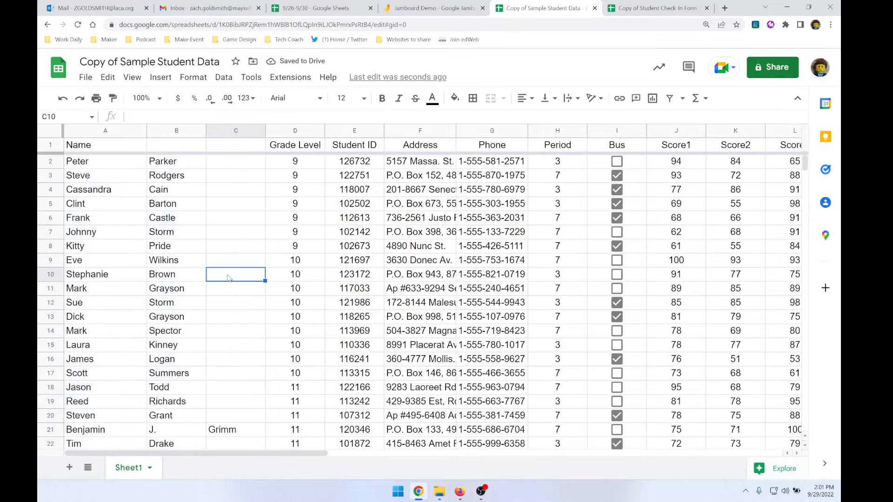
# - Move the middle initial in row 21 from column B into the first-name cell in column A
pyautogui.scroll(-4, 229, 281)
pyautogui.scroll(1, 230, 283)
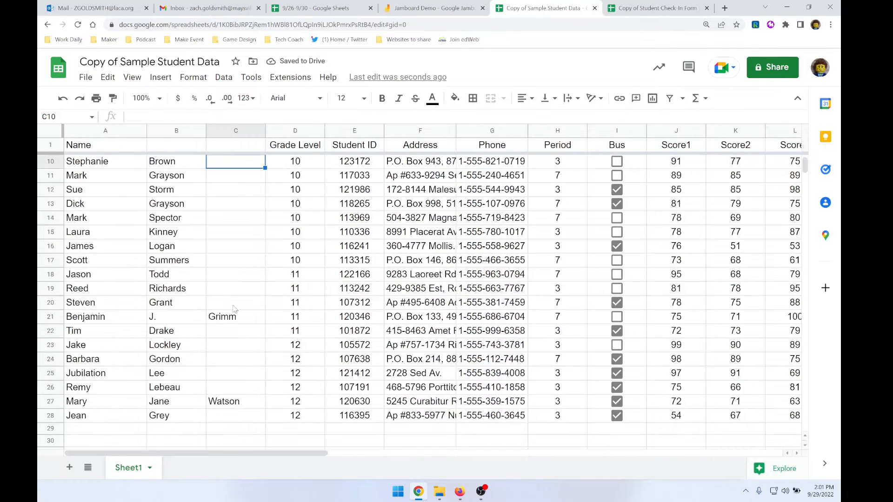
pyautogui.click(178, 319)
pyautogui.moveTo(178, 318); pyautogui.dragTo(145, 319)
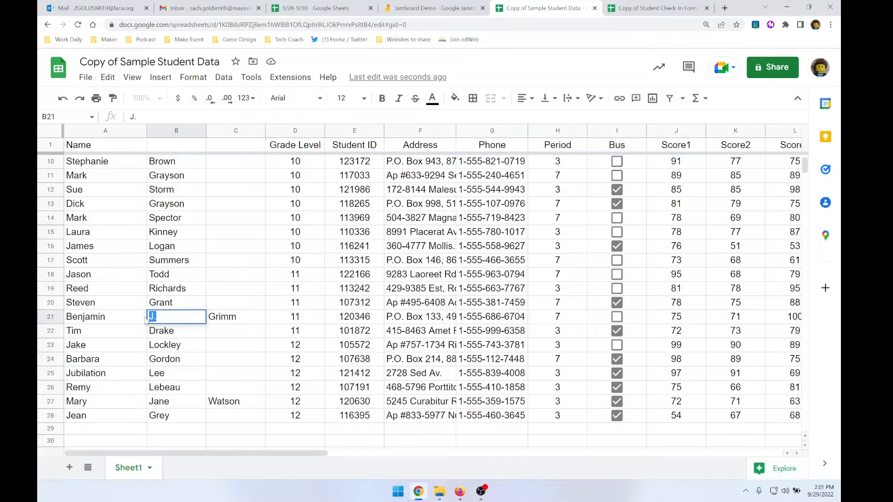
pyautogui.press('BackSpace')
pyautogui.click(136, 317)
pyautogui.write('J.')
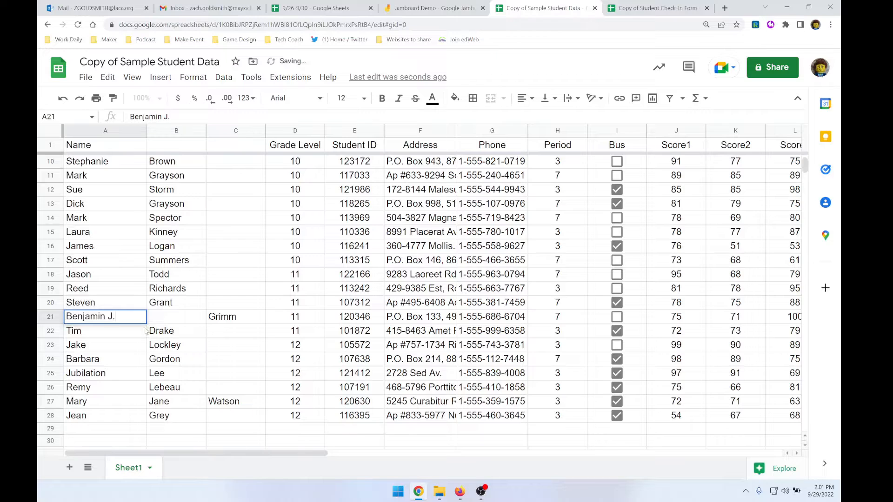
# - Move the second part of the first name in row 27 from column B into column A
pyautogui.click(185, 401)
pyautogui.doubleClick(184, 402)
pyautogui.press('BackSpace')
pyautogui.click(135, 402)
pyautogui.doubleClick(131, 403)
pyautogui.write('Jane')
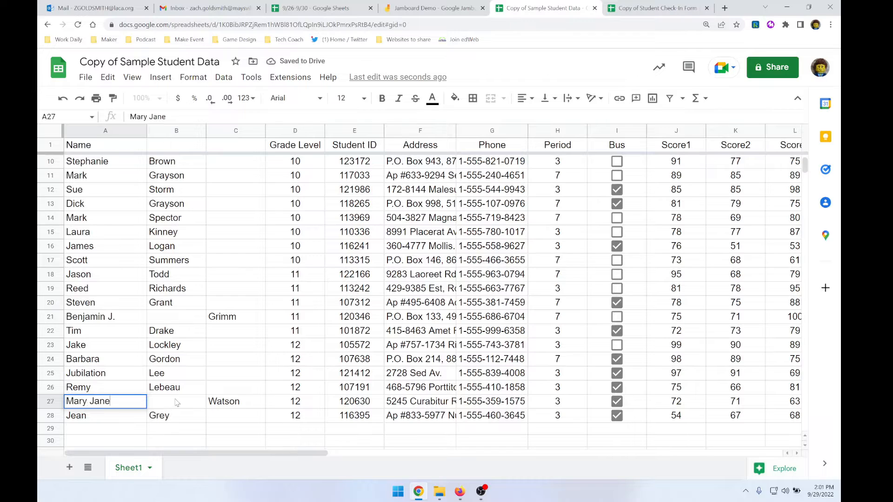
# - Move the last names in rows 27 and 21 from column C into column B
pyautogui.click(227, 402)
pyautogui.hotkey('ctrl', 'x')
pyautogui.click(181, 403)
pyautogui.hotkey('ctrl', 'v')
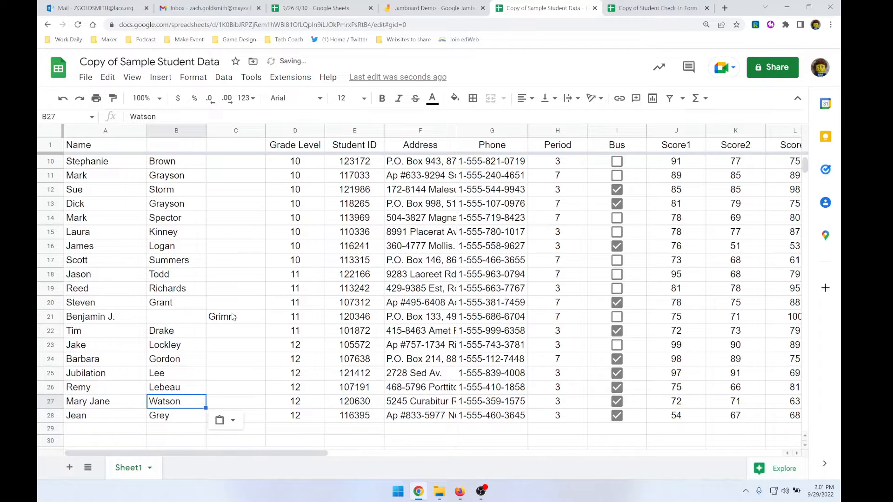
pyautogui.click(232, 319)
pyautogui.hotkey('ctrl', 'x')
pyautogui.click(186, 324)
pyautogui.hotkey('ctrl', 'v')
# - Delete the empty column C beside Grade Level
pyautogui.scroll(3, 244, 256)
pyautogui.rightClick(239, 132)
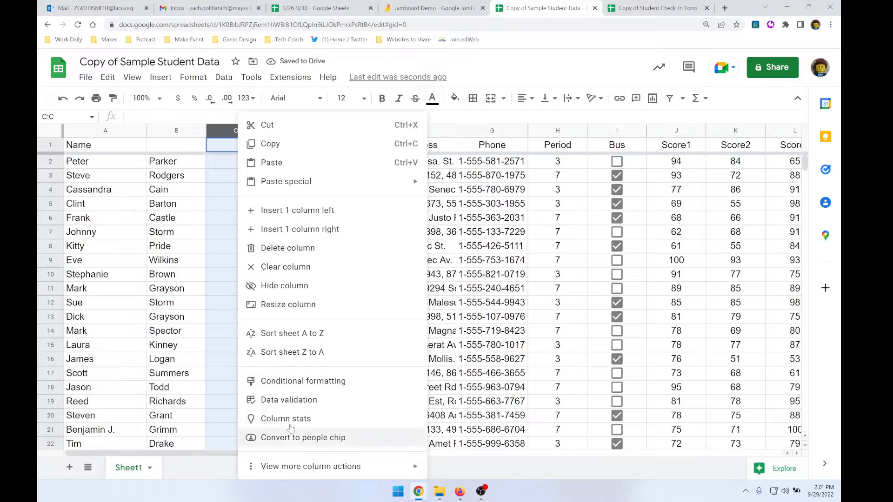
pyautogui.click(281, 248)
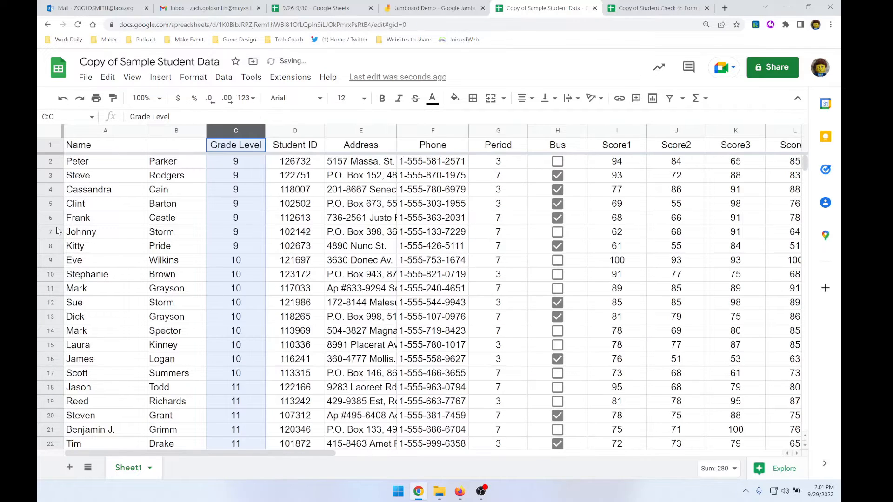
# - Set the headers of the two name columns to First and Last
pyautogui.click(116, 149)
pyautogui.write('First')
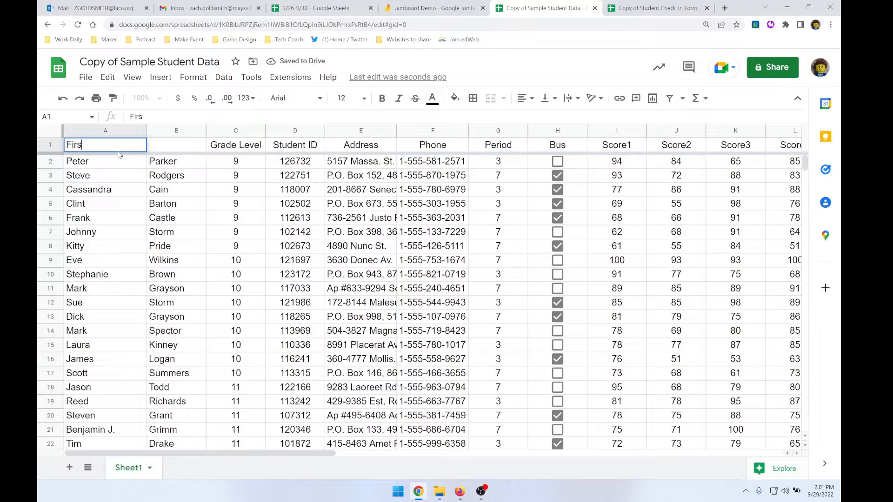
pyautogui.press('Tab')
pyautogui.write('La')
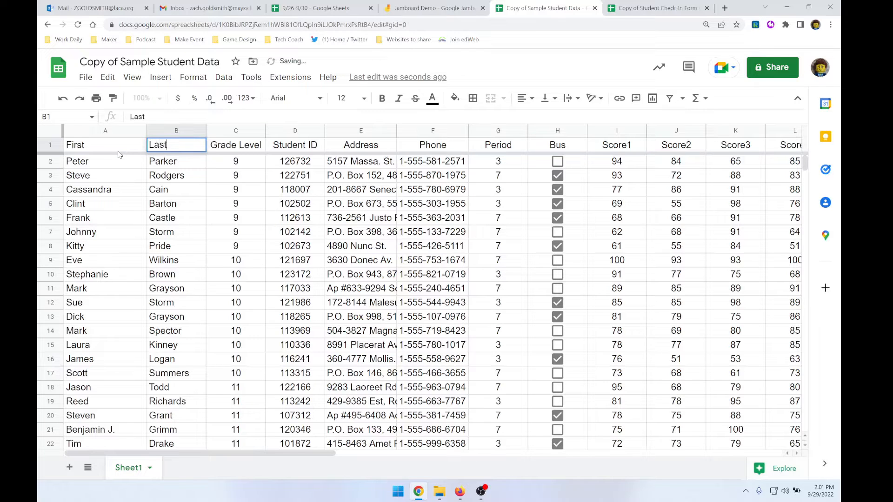
pyautogui.click(291, 179)
# - Add a filter that shows only Grade Level 10 by excluding 9, 11 and 12, and remove it again
pyautogui.scroll(-5, 465, 321)
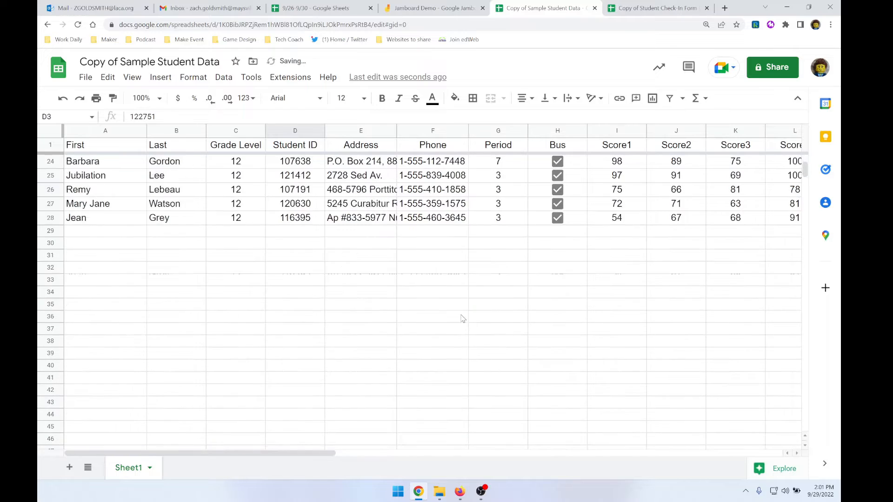
pyautogui.scroll(5, 455, 287)
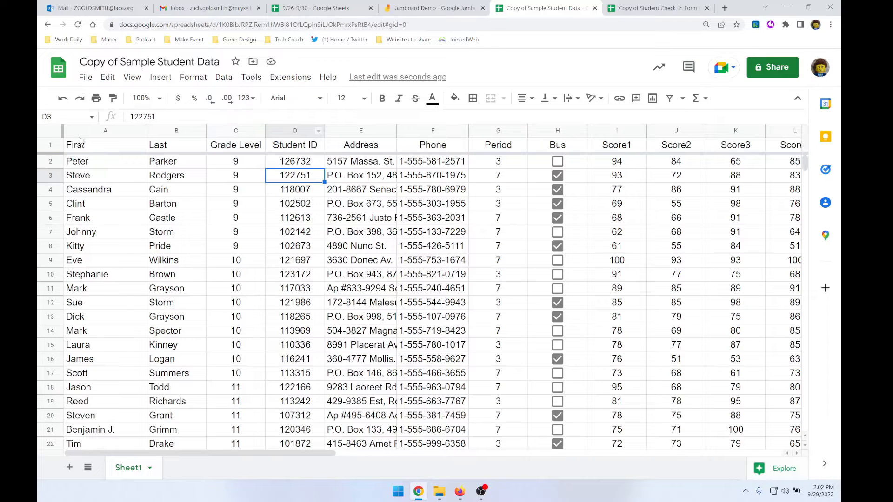
pyautogui.click(668, 99)
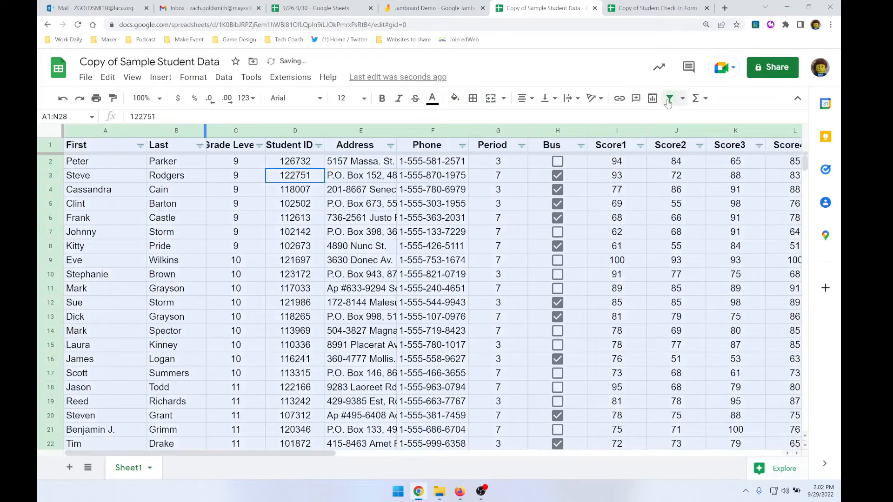
pyautogui.click(259, 147)
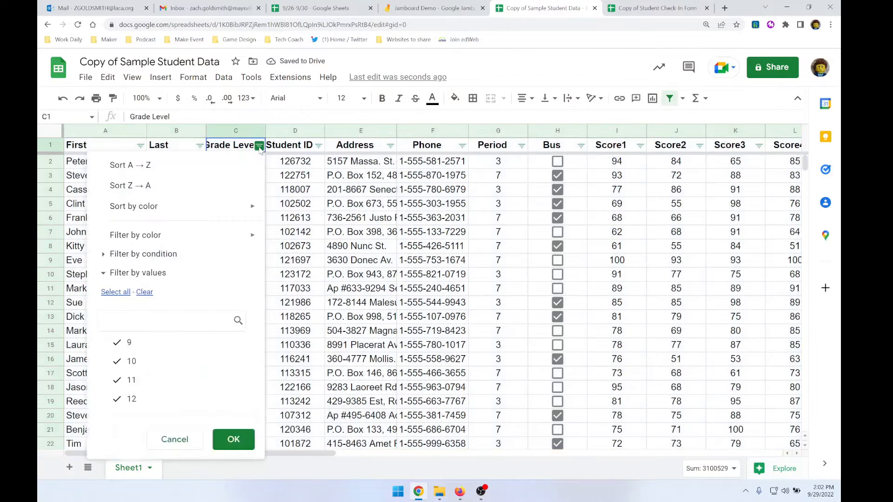
pyautogui.click(136, 352)
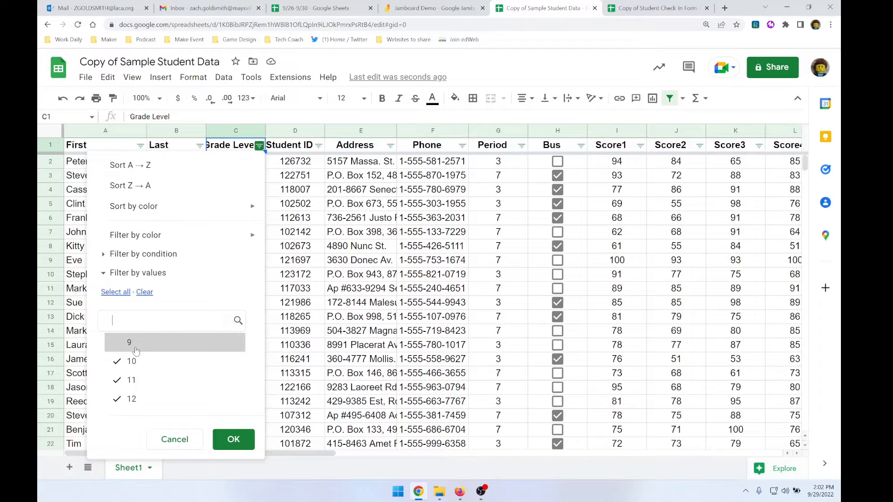
pyautogui.click(135, 380)
pyautogui.click(135, 399)
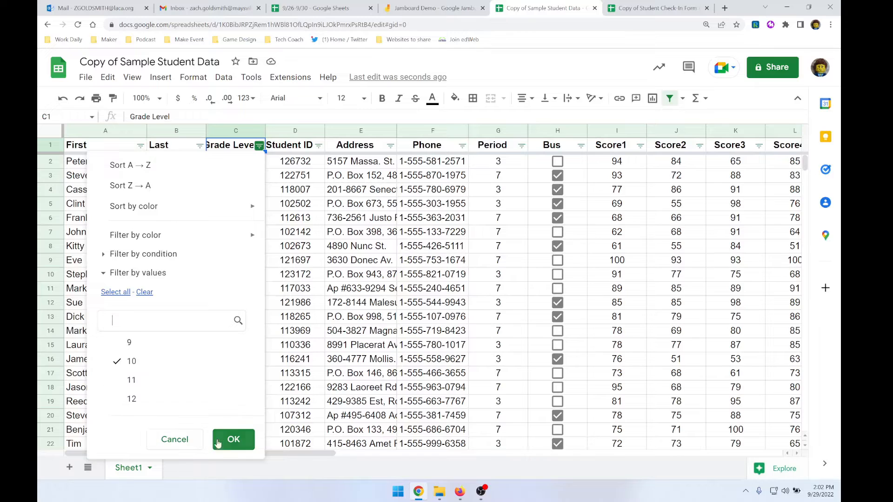
pyautogui.click(232, 443)
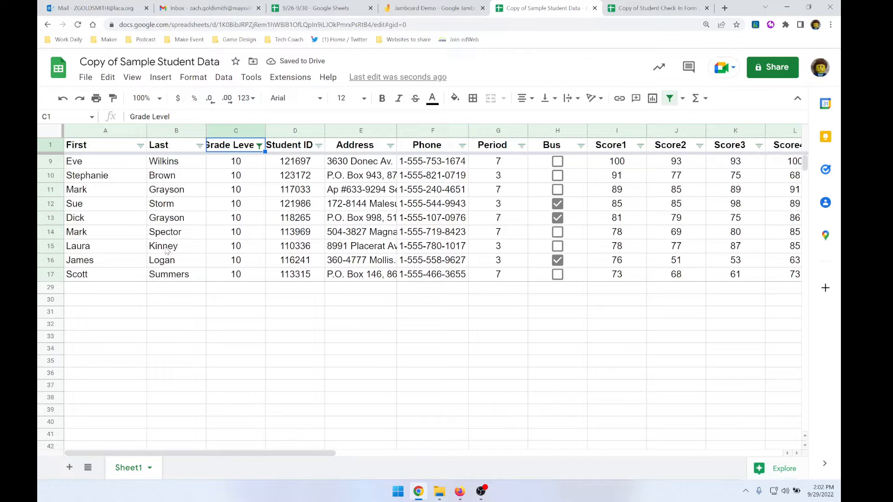
pyautogui.click(669, 99)
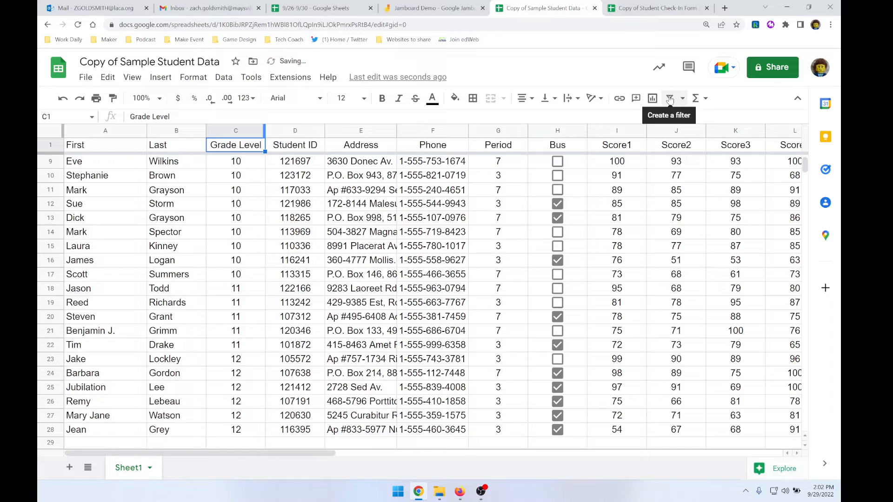
# - Create a new filter view for the student data range and dismiss its introductory message
pyautogui.click(683, 99)
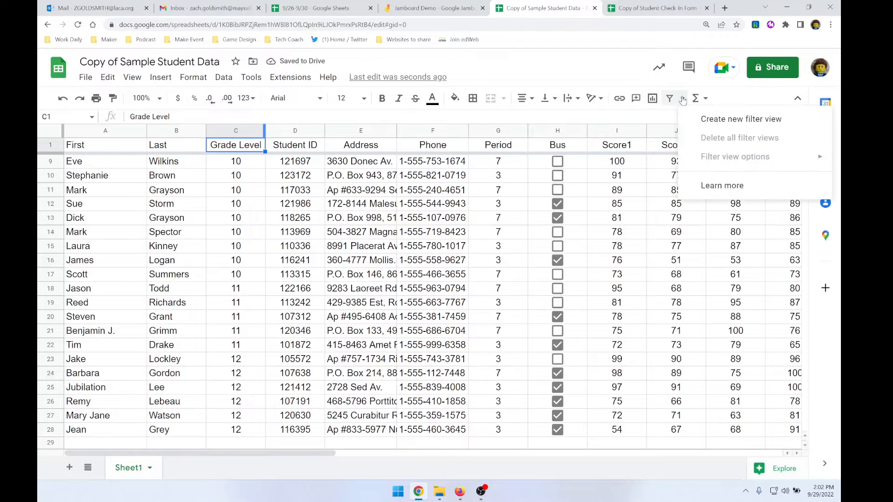
pyautogui.click(704, 119)
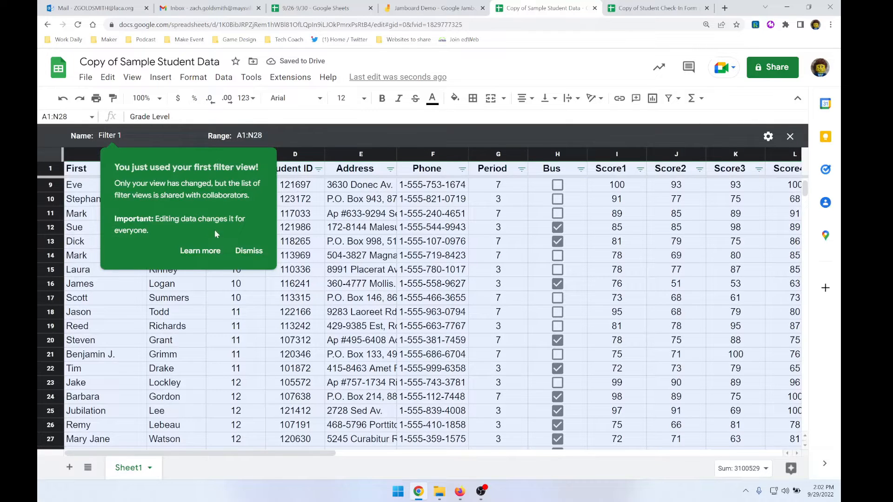
pyautogui.click(248, 251)
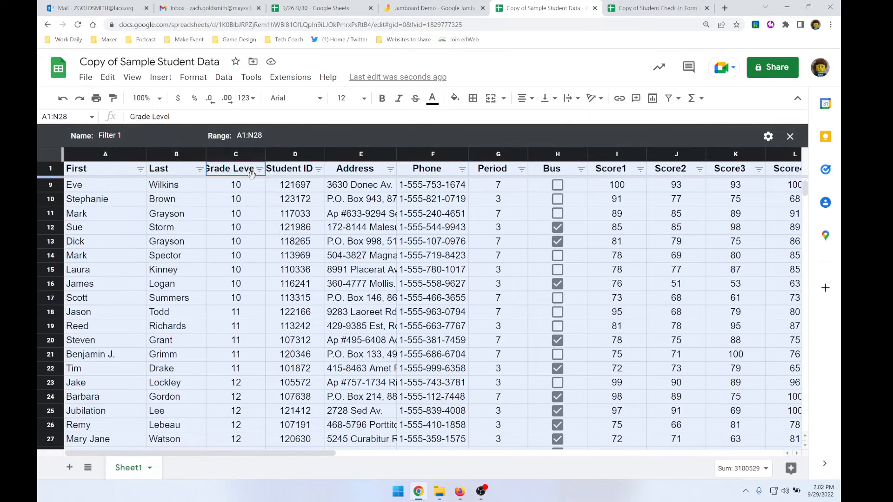
# - Filter the Grade Level column in the filter view to 10 only, excluding 9, 11 and 12
pyautogui.click(259, 169)
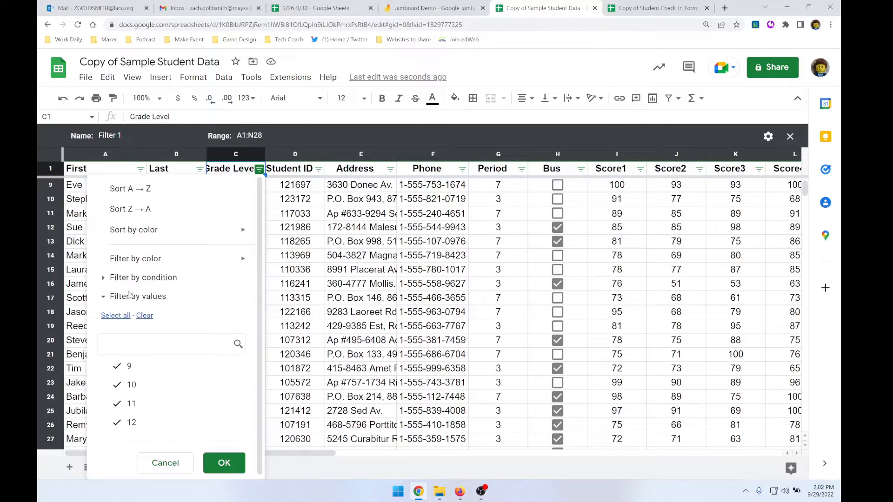
pyautogui.click(130, 366)
pyautogui.click(140, 404)
pyautogui.click(158, 423)
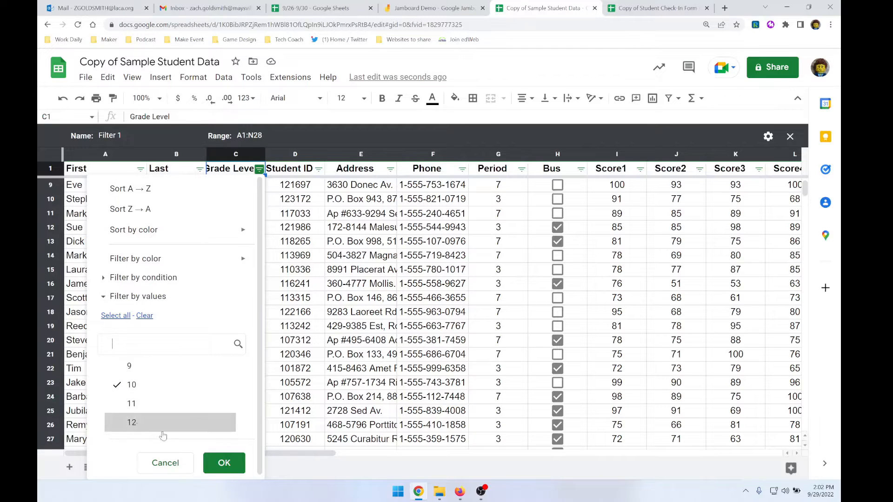
pyautogui.click(224, 463)
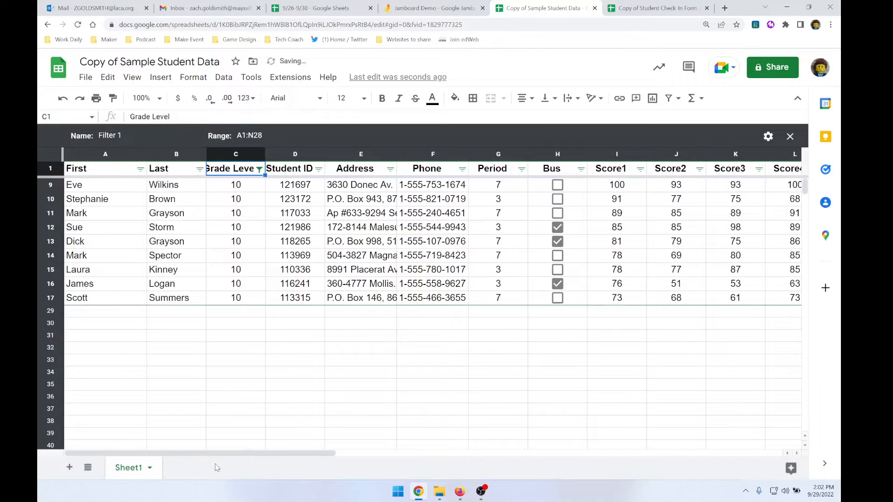
# - Filter the Score1 column in the filter view by condition to values less than 75
pyautogui.click(640, 169)
pyautogui.click(573, 284)
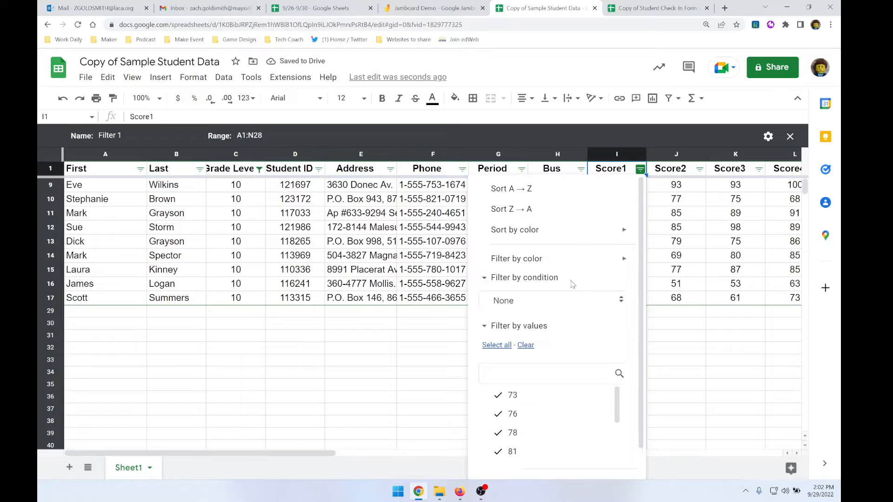
pyautogui.click(550, 303)
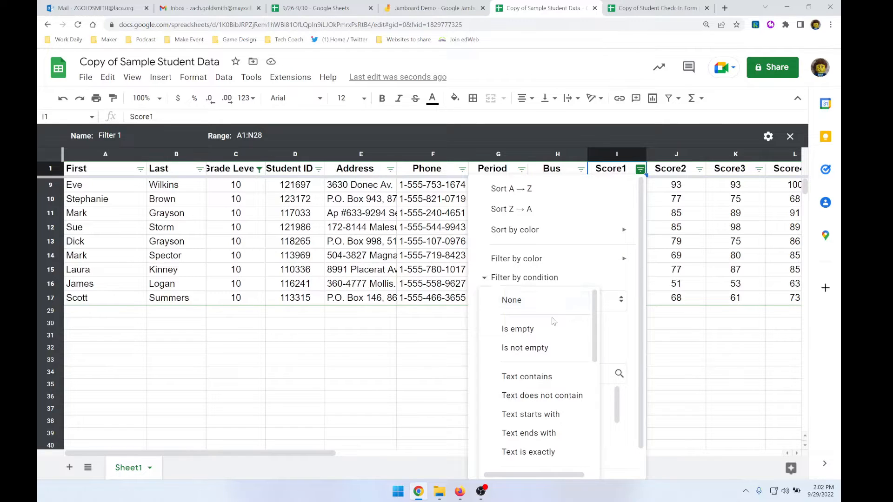
pyautogui.scroll(-4, 550, 335)
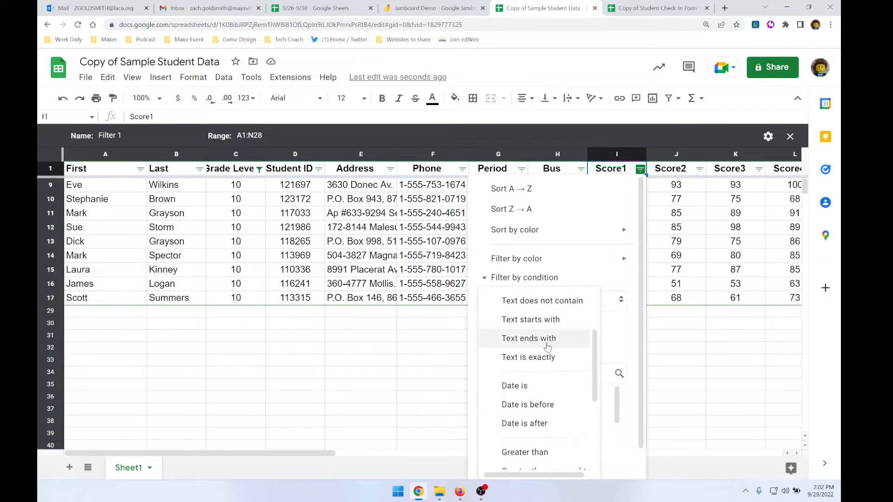
pyautogui.scroll(-3, 548, 362)
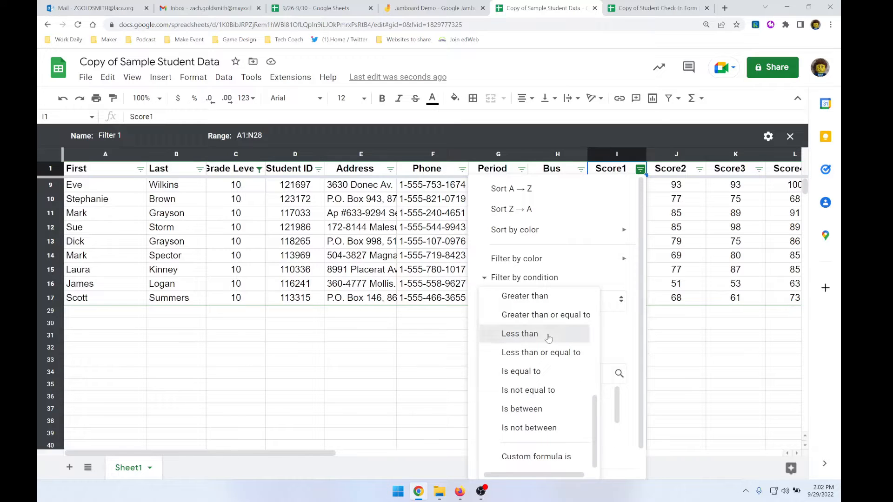
pyautogui.click(549, 335)
pyautogui.click(536, 327)
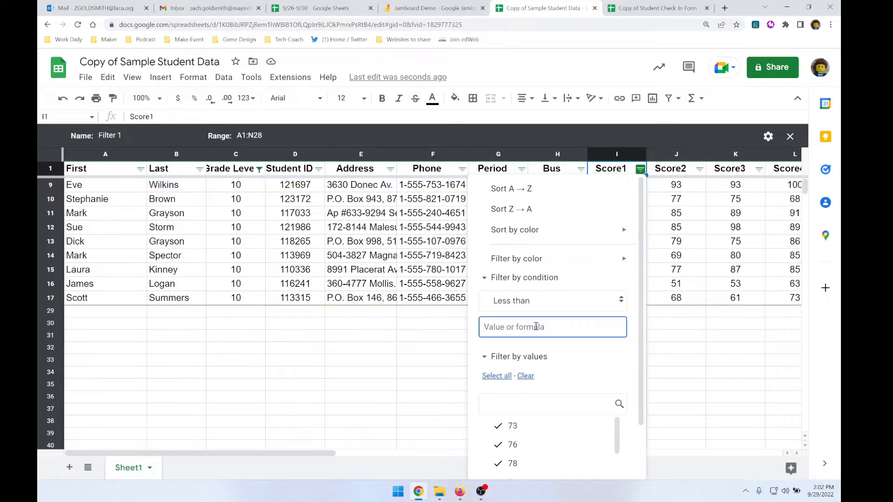
pyautogui.write('75')
pyautogui.scroll(-3, 554, 349)
pyautogui.click(601, 461)
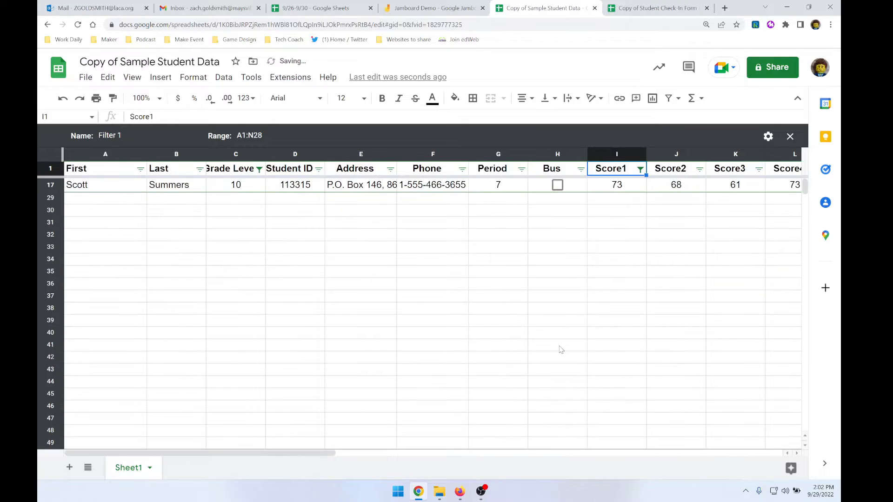
pyautogui.click(546, 322)
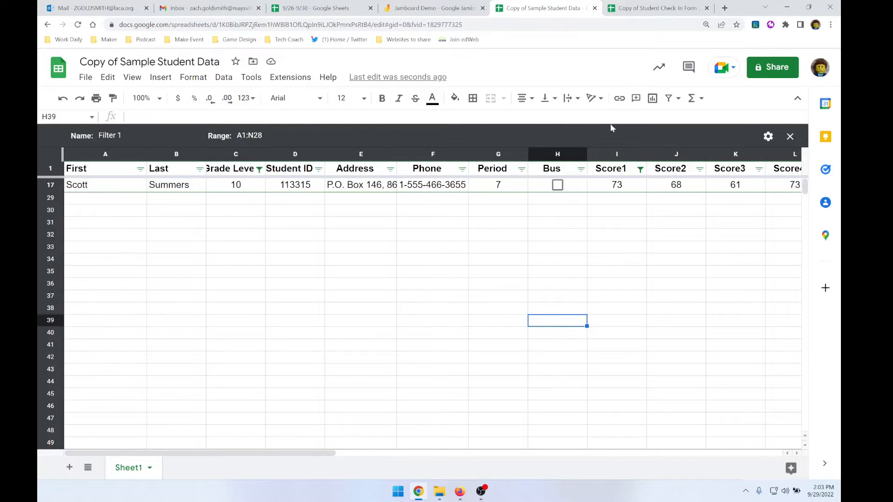
# - Switch the active filter view to None and look through the full student list
pyautogui.click(669, 100)
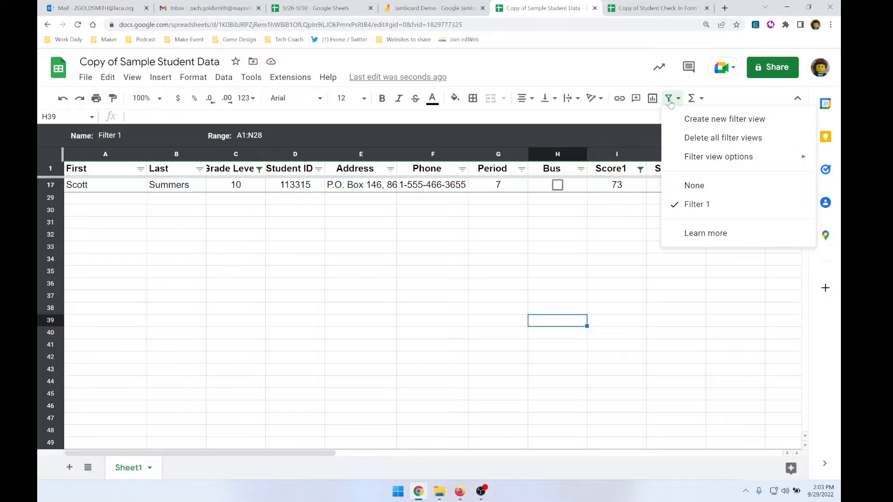
pyautogui.click(694, 186)
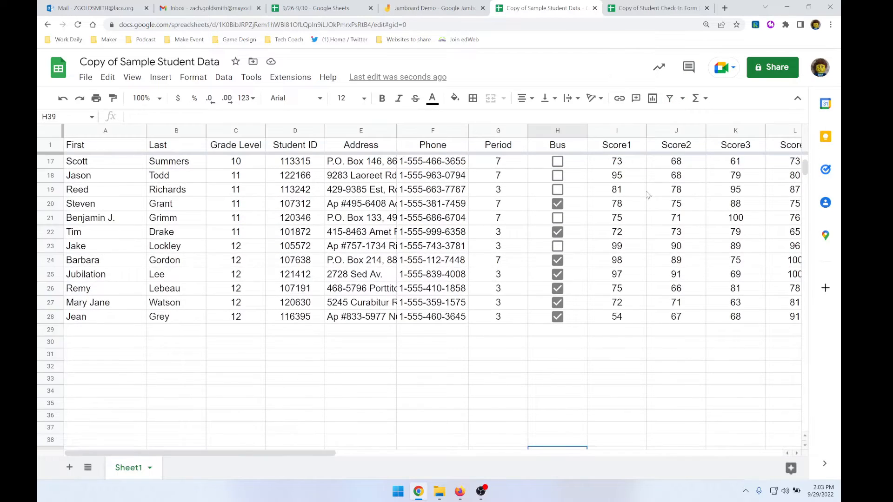
pyautogui.scroll(5, 648, 195)
pyautogui.scroll(-6, 602, 177)
pyautogui.scroll(6, 601, 177)
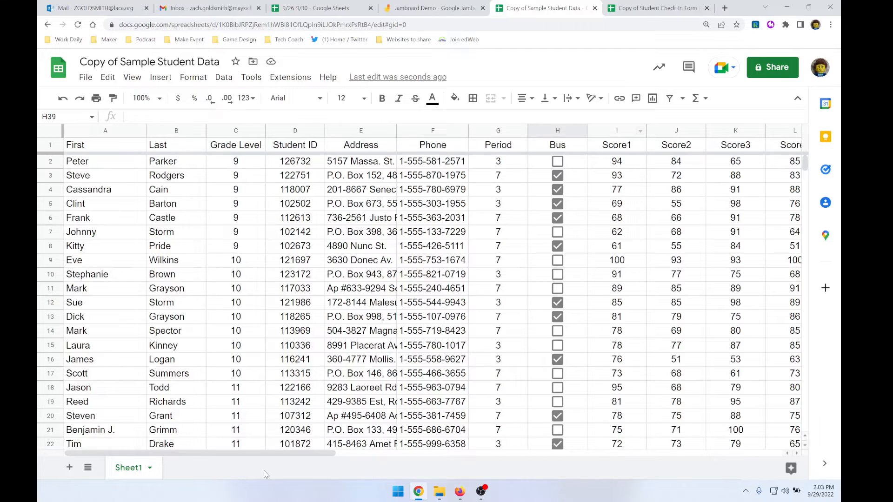
# - Enter =AVERAGE(I2:N2) in cell O2 to average the first student's six scores, and decline the suggested autofill
pyautogui.moveTo(267, 453); pyautogui.dragTo(469, 454)
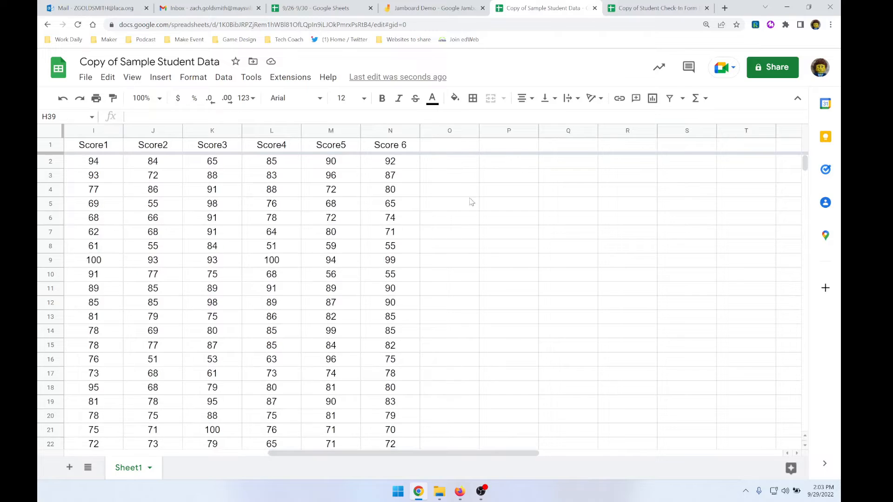
pyautogui.click(460, 150)
pyautogui.click(459, 164)
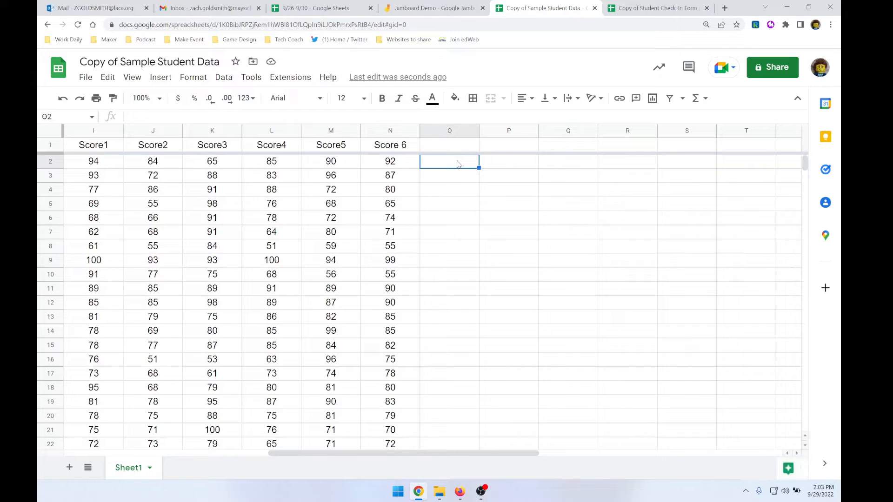
pyautogui.write('=')
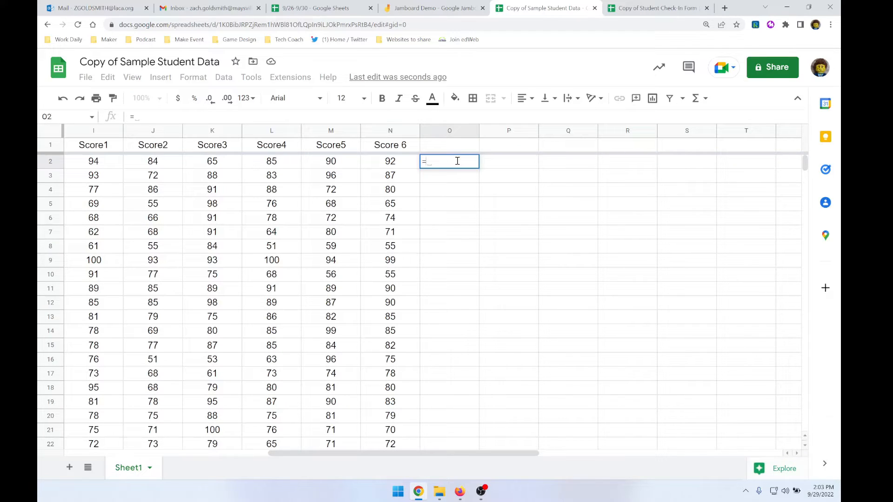
pyautogui.write('aver')
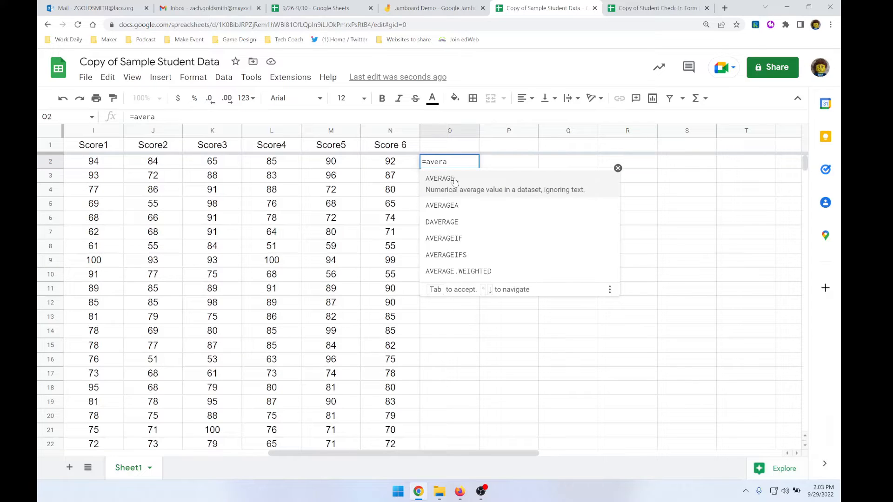
pyautogui.write('a')
pyautogui.click(455, 182)
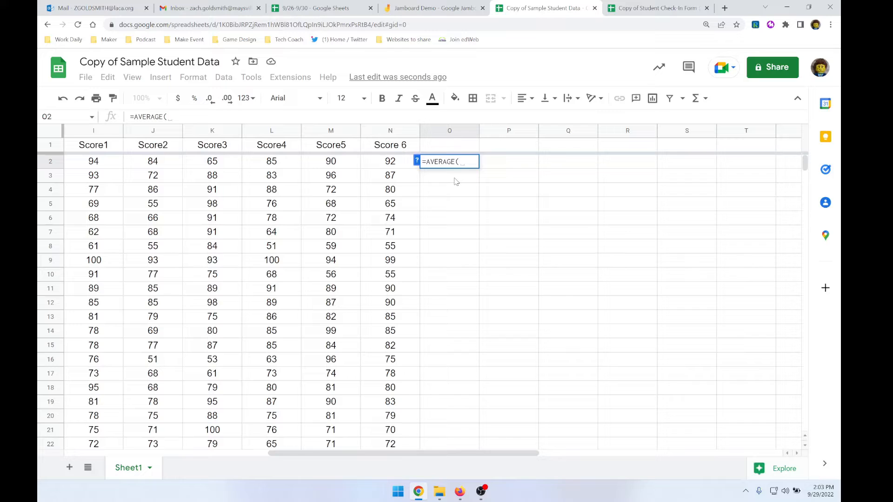
pyautogui.moveTo(110, 165); pyautogui.dragTo(384, 164)
pyautogui.press('Return')
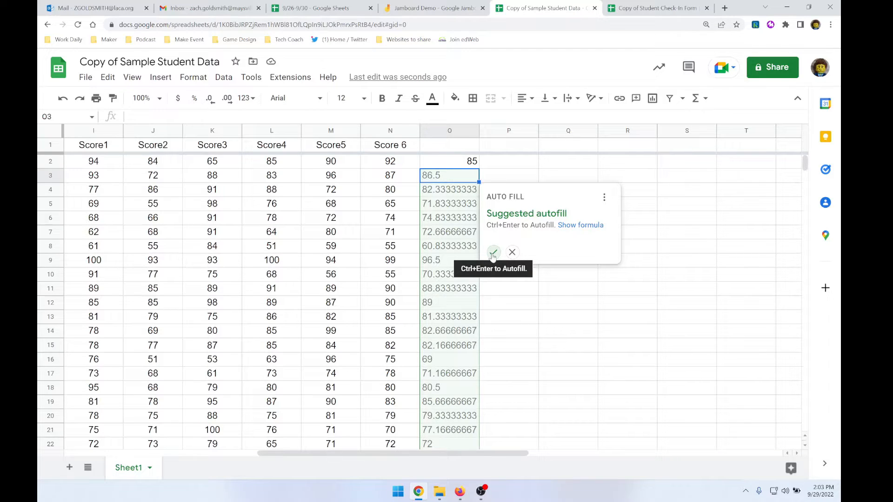
pyautogui.click(513, 252)
# - Fill the average formula from O2 down the student rows and undo the fill
pyautogui.click(473, 166)
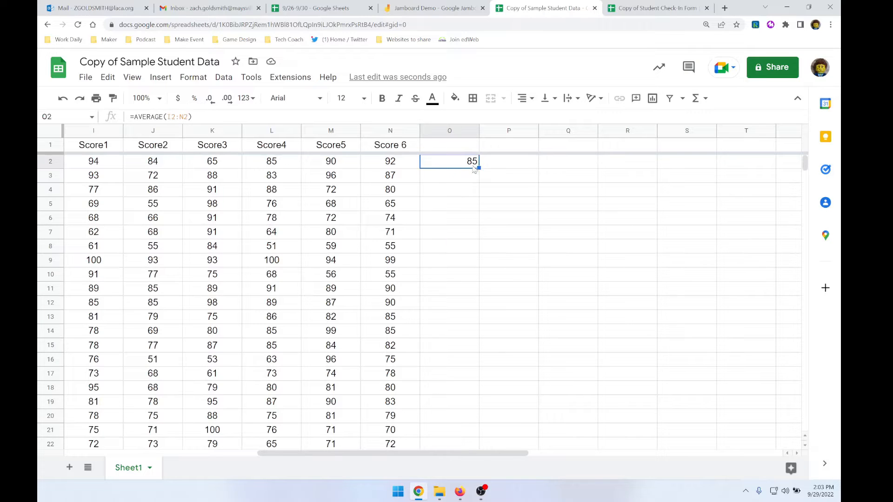
pyautogui.doubleClick(479, 168)
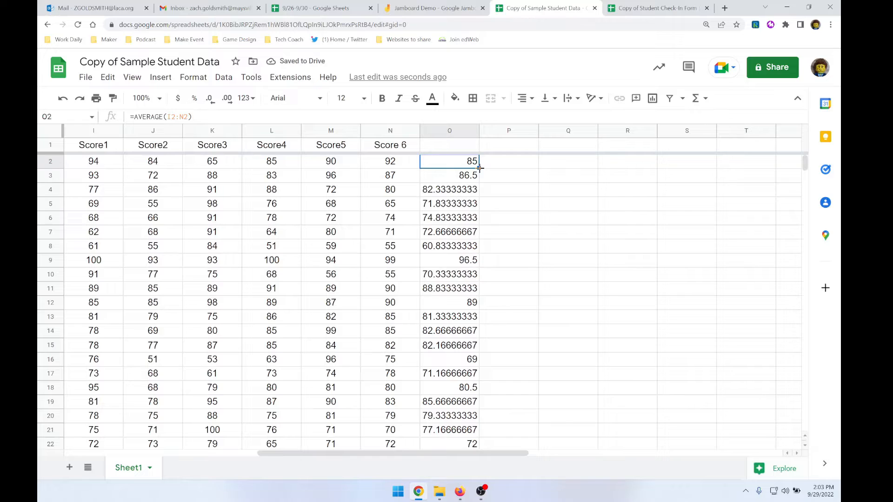
pyautogui.hotkey('ctrl', 'z')
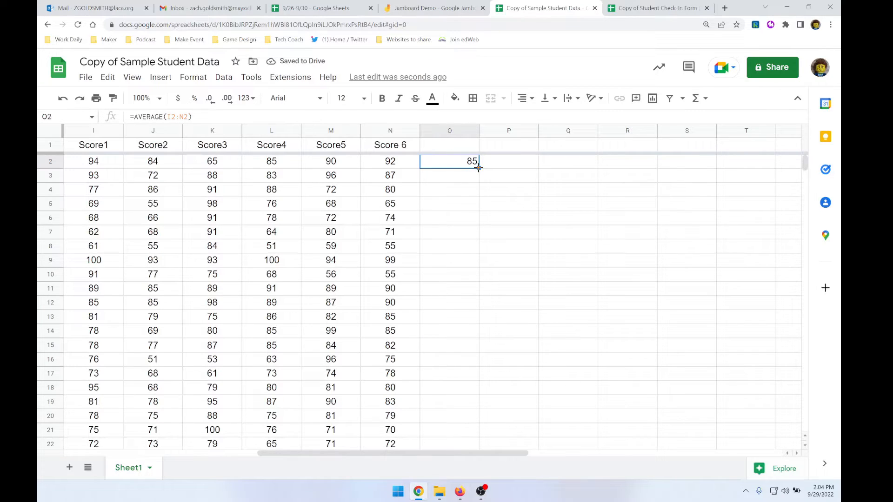
pyautogui.hotkey('ctrl', 'y')
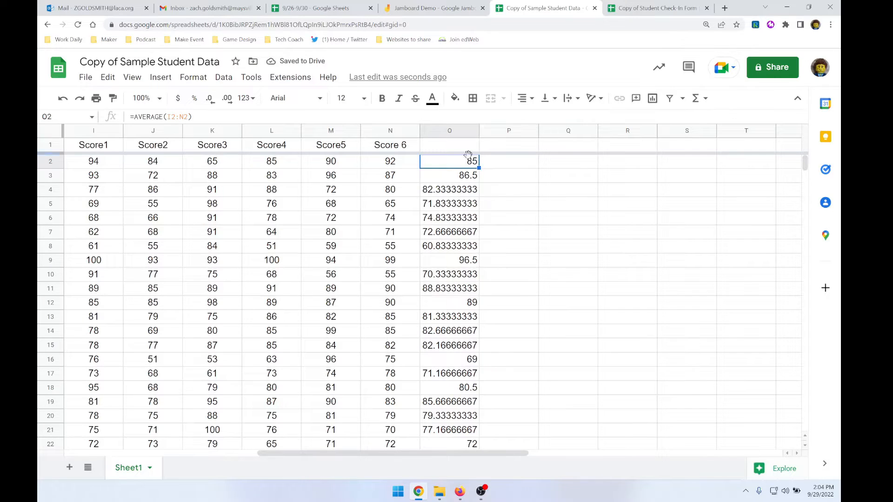
pyautogui.hotkey('ctrl', 'z')
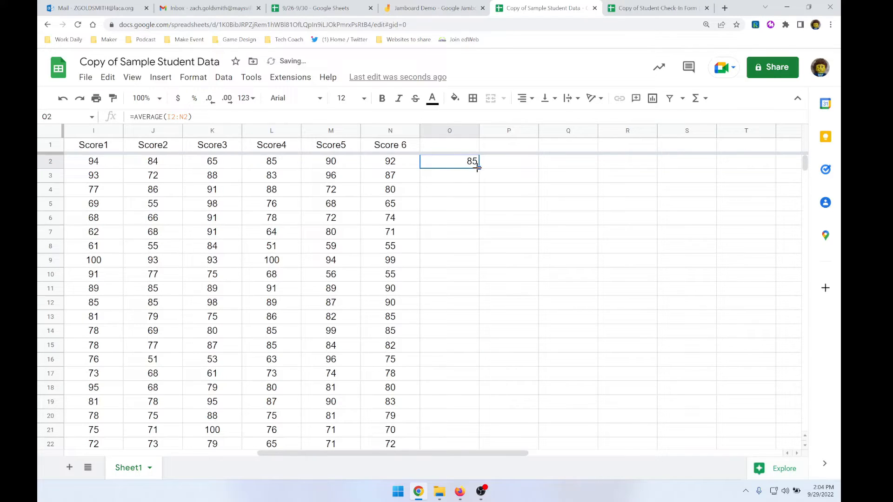
# - Fill the average formula from O2 down to O28 and format the averages with two decimal places
pyautogui.moveTo(479, 166); pyautogui.dragTo(452, 225)
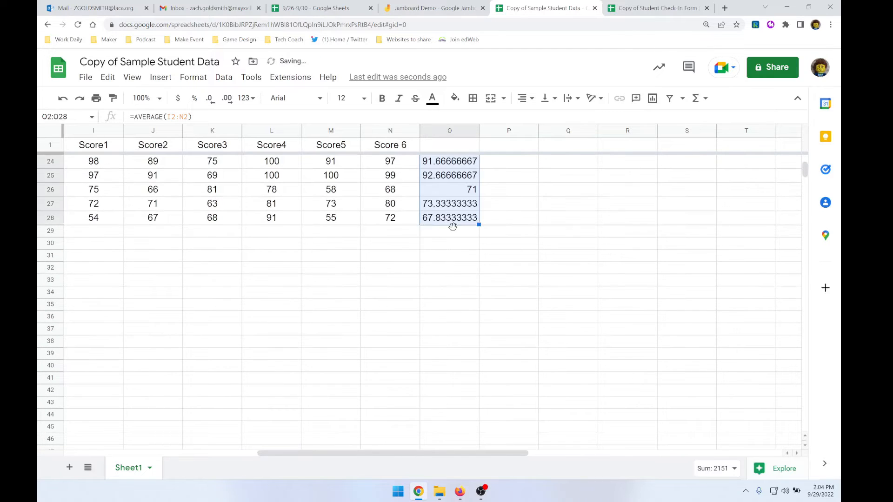
pyautogui.scroll(7, 475, 247)
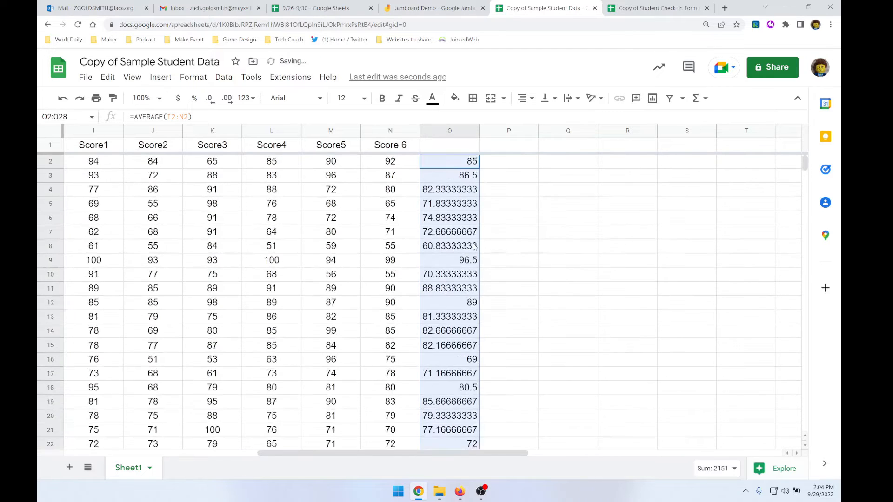
pyautogui.click(211, 102)
pyautogui.click(227, 102)
pyautogui.click(227, 101)
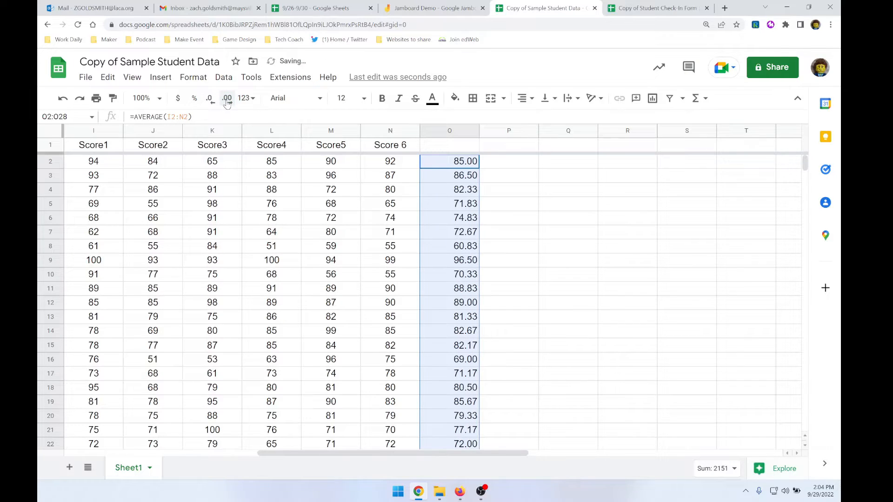
pyautogui.click(521, 203)
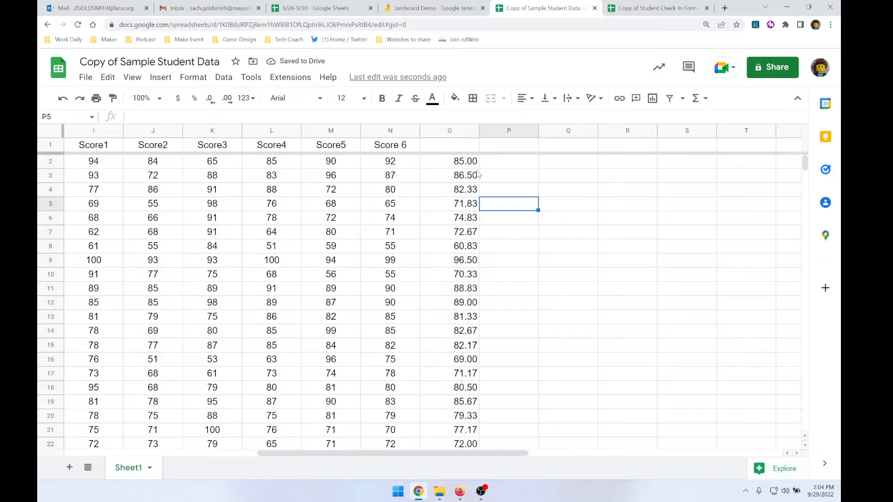
# - Set the header of column O to Average and the header of column P to Treadline
pyautogui.click(458, 146)
pyautogui.write('Av')
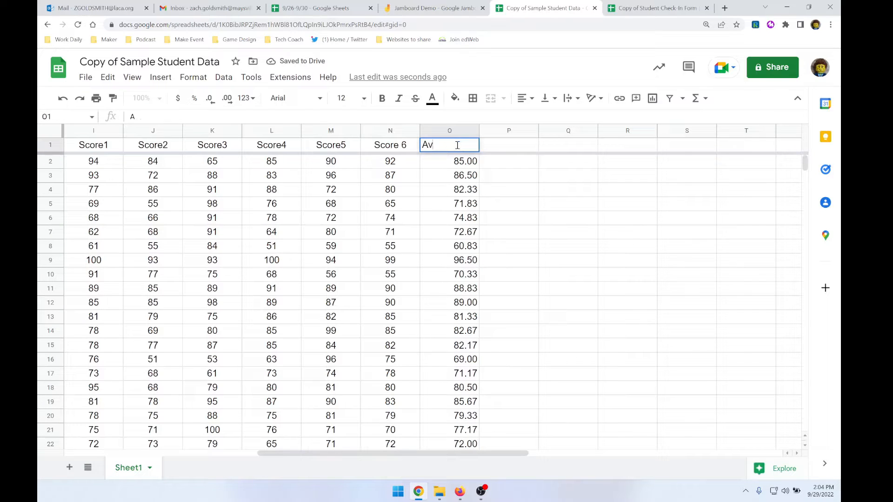
pyautogui.write('erage')
pyautogui.press('Return')
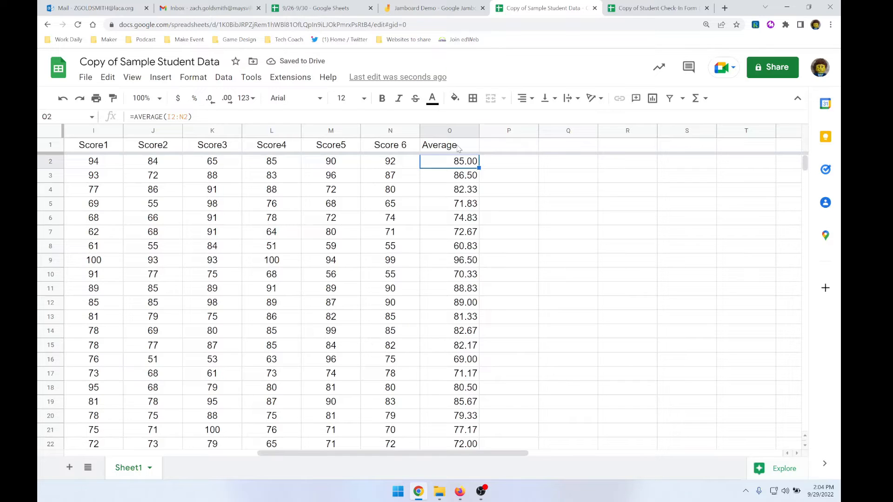
pyautogui.click(504, 151)
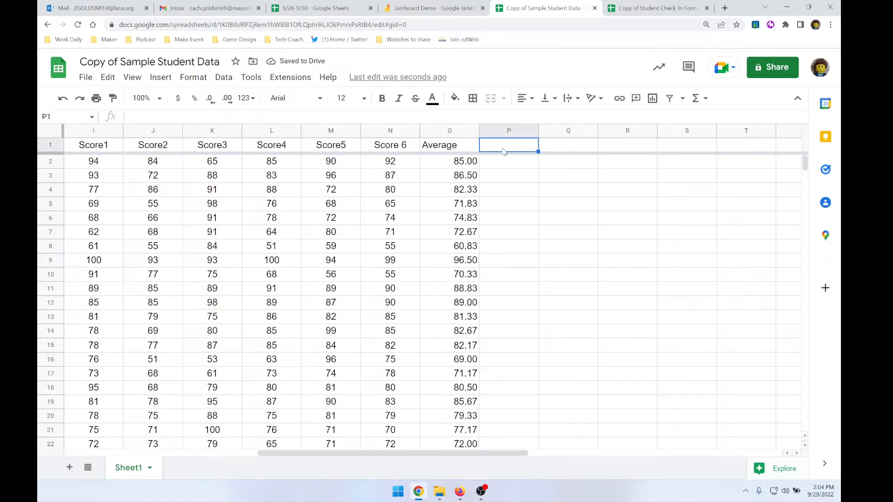
pyautogui.write('Treadline')
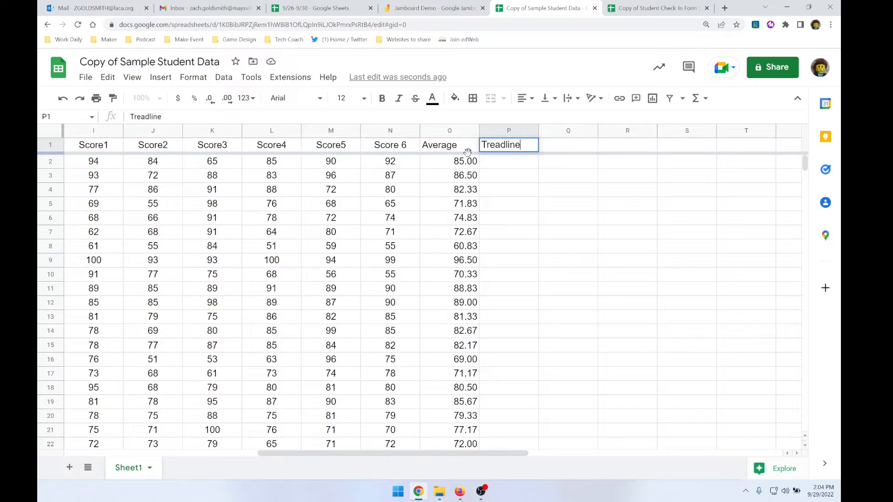
# - Enter =SPARKLINE(I2:N2) in cell P2 and fill it down the column to row 28
pyautogui.click(512, 168)
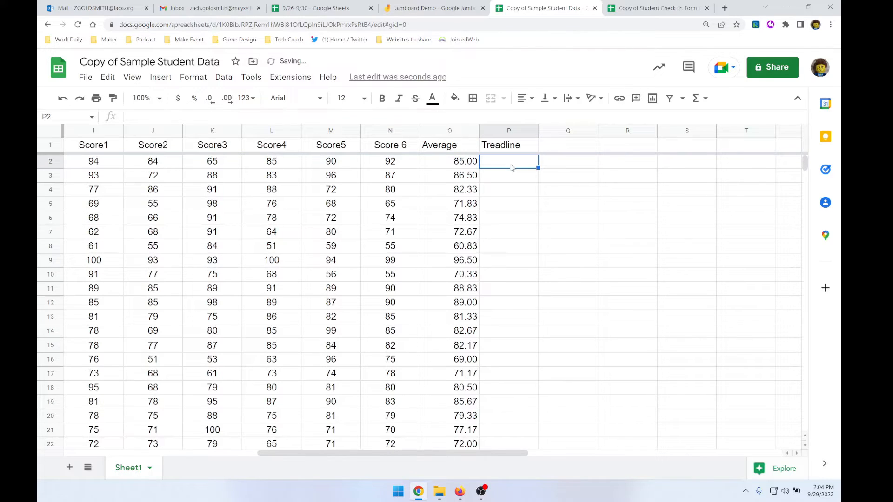
pyautogui.write('=sp')
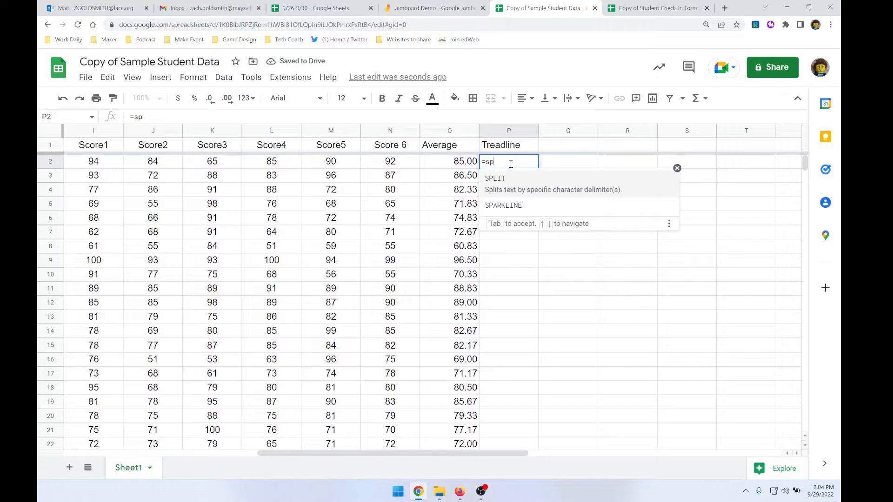
pyautogui.write('ar')
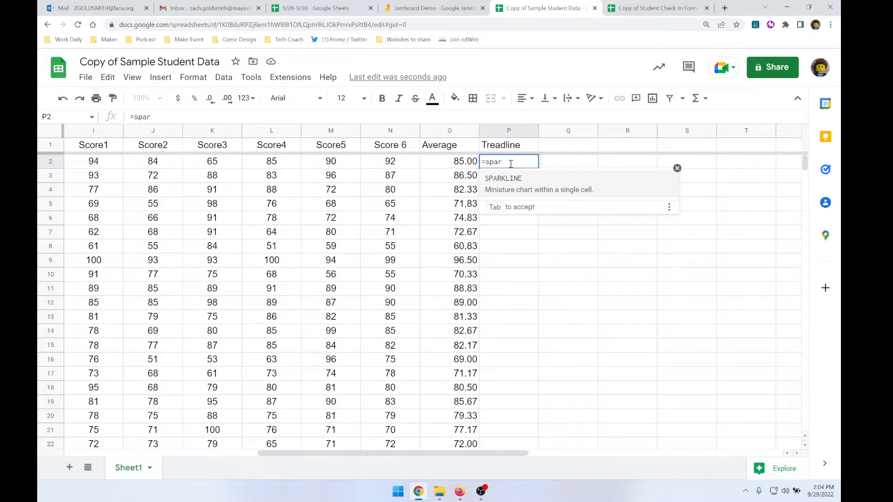
pyautogui.click(511, 190)
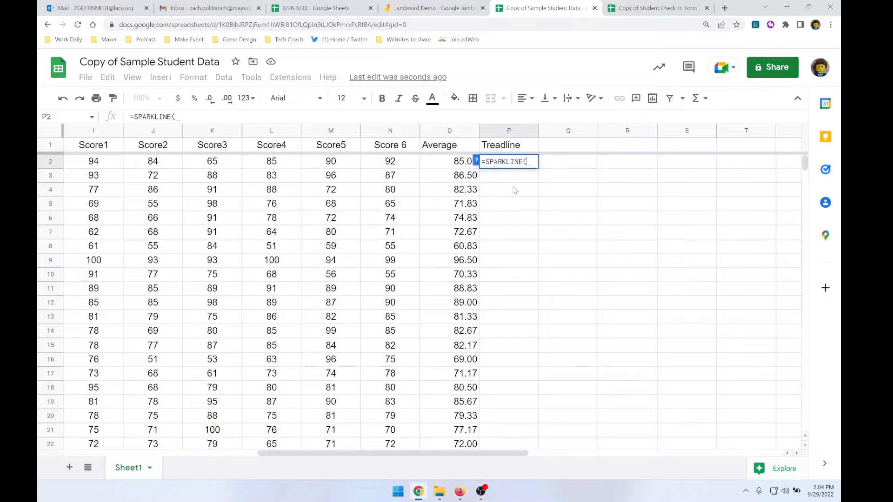
pyautogui.moveTo(105, 168); pyautogui.dragTo(384, 166)
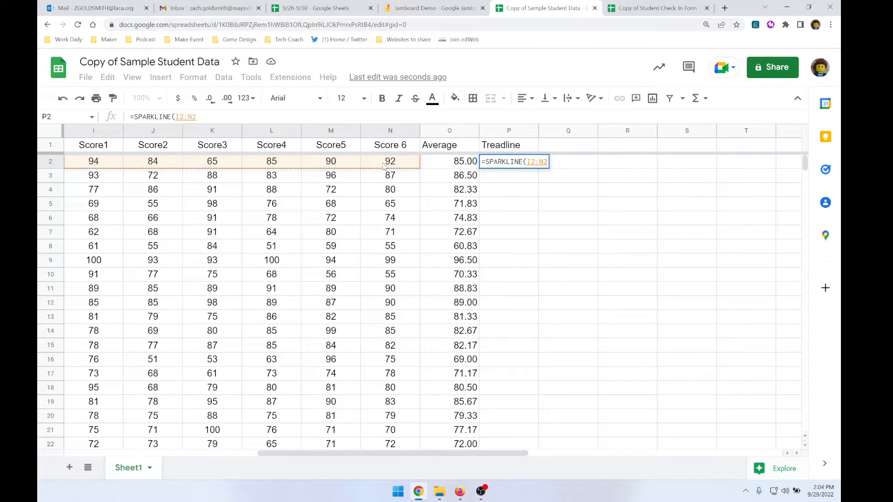
pyautogui.press('Return')
pyautogui.click(520, 159)
pyautogui.doubleClick(539, 169)
pyautogui.scroll(-4, 549, 200)
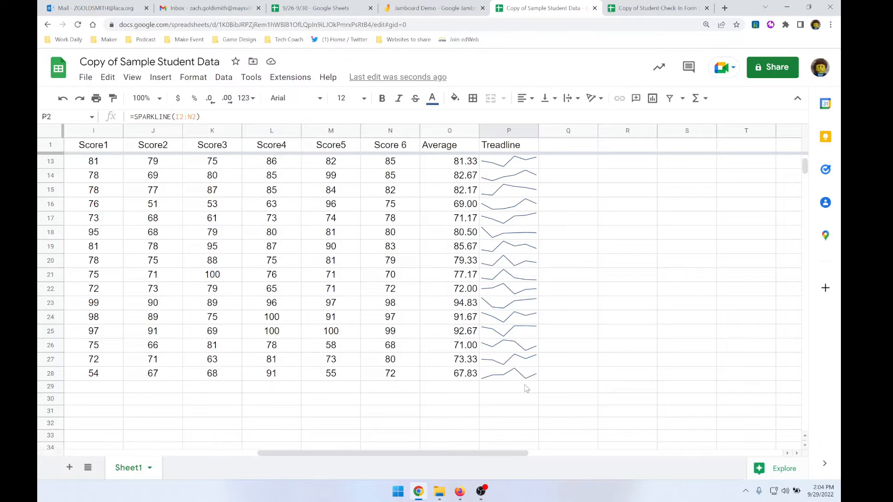
# - Review the sparklines down the Treadline column and select the one in row 10
pyautogui.scroll(4, 521, 349)
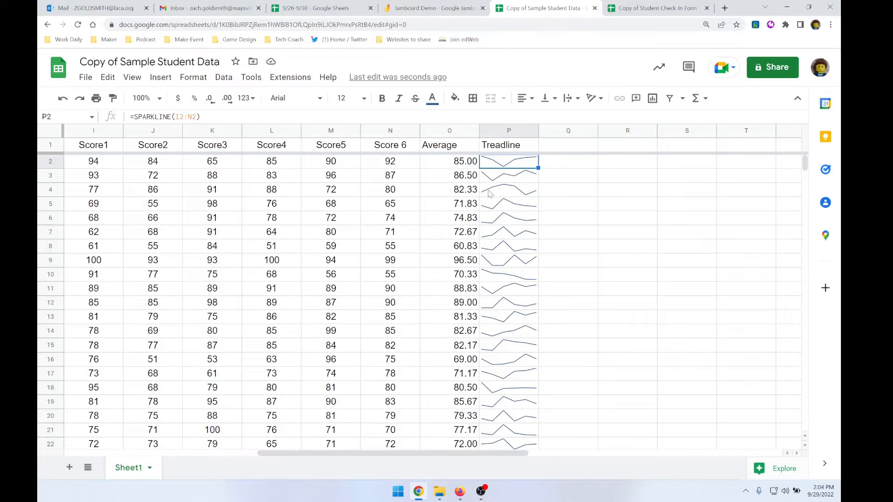
pyautogui.scroll(-3, 492, 196)
pyautogui.scroll(3, 496, 224)
pyautogui.click(495, 277)
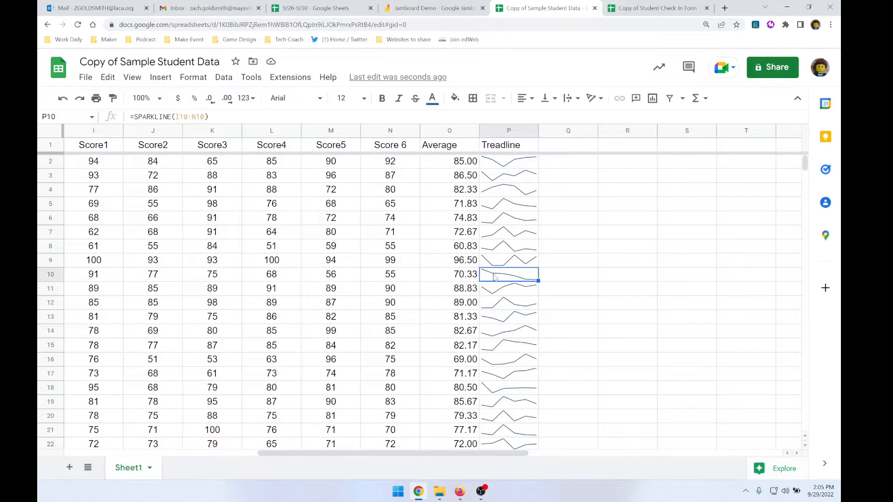
# - Freeze columns A and B so the First and Last names stay beside the scores and sparklines
pyautogui.moveTo(419, 457); pyautogui.dragTo(227, 458)
pyautogui.moveTo(62, 135); pyautogui.dragTo(207, 136)
pyautogui.moveTo(273, 456); pyautogui.dragTo(419, 448)
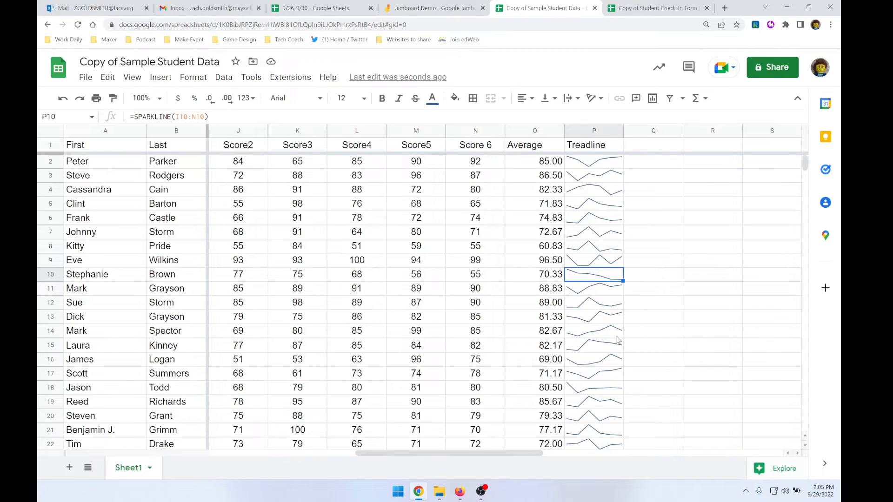
# - Examine the students' sparklines beside their names down to row 28, selecting the last one
pyautogui.scroll(-3, 619, 340)
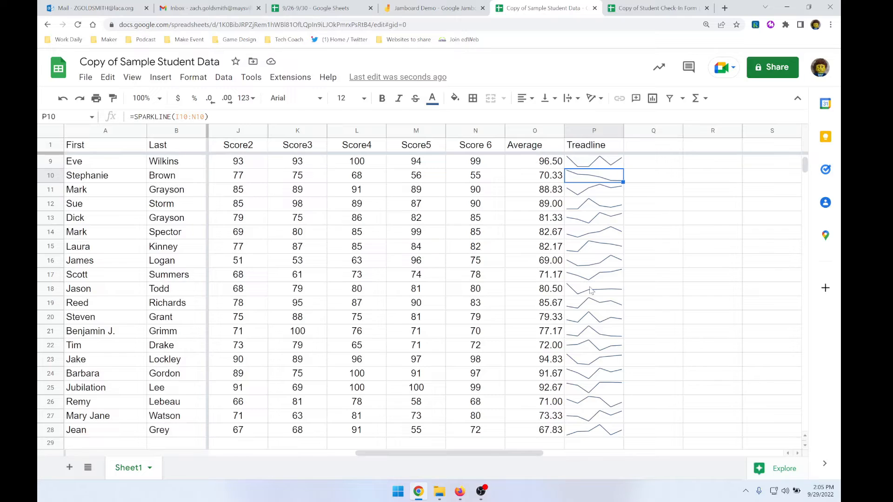
pyautogui.scroll(-1, 592, 297)
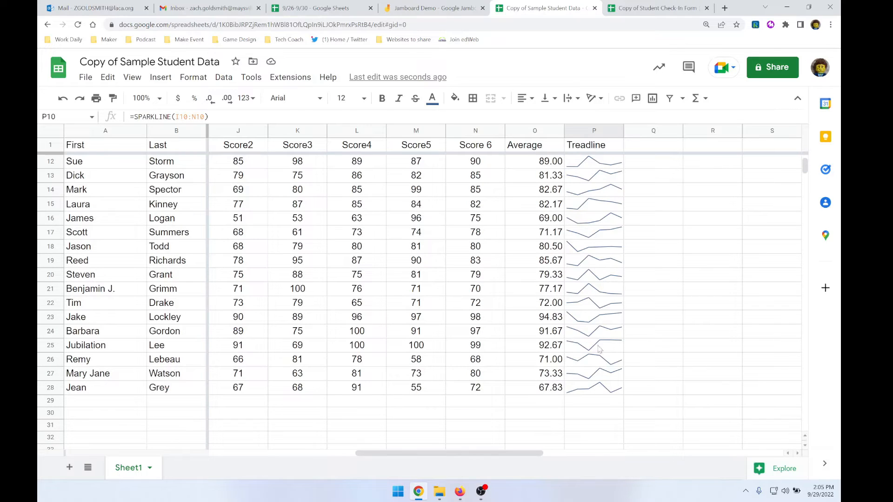
pyautogui.click(594, 376)
pyautogui.click(593, 389)
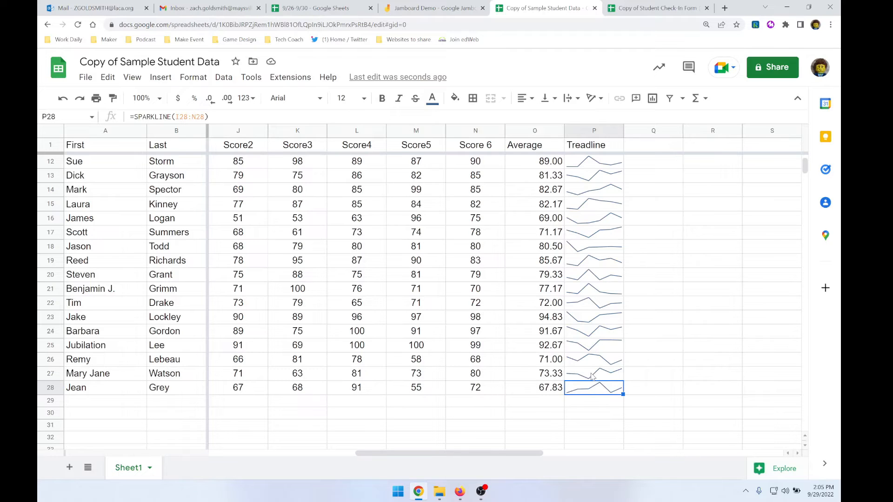
pyautogui.scroll(5, 263, 186)
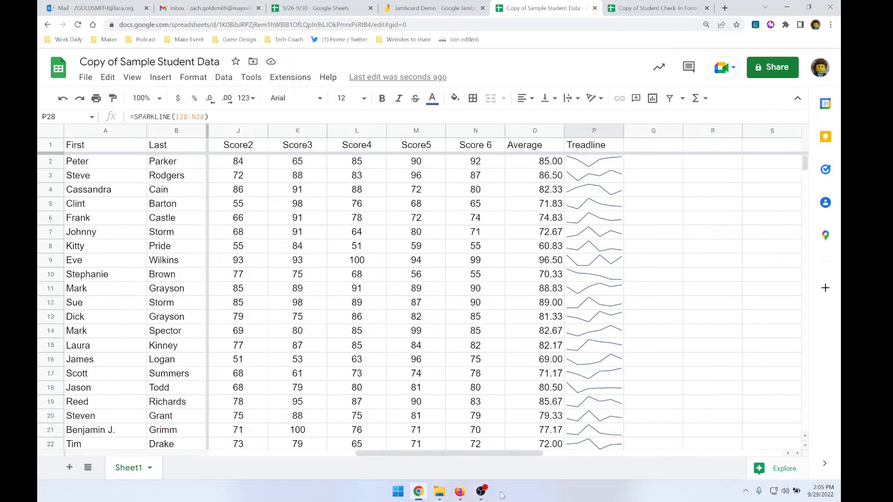
# - Select the entire sheet and insert a chart from its data
pyautogui.moveTo(471, 454); pyautogui.dragTo(430, 455)
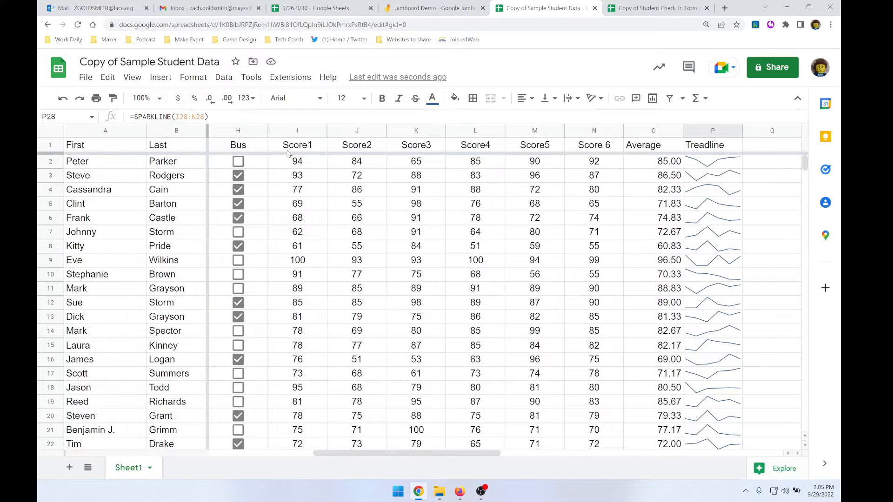
pyautogui.moveTo(286, 147); pyautogui.dragTo(314, 179)
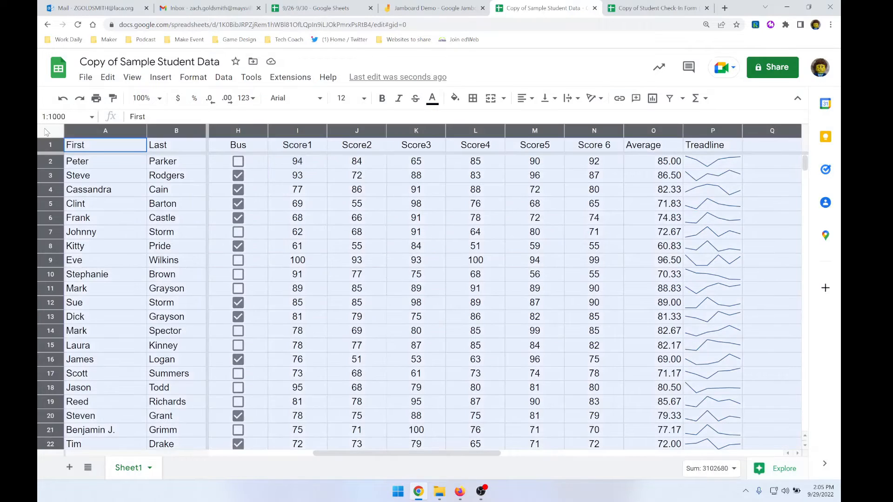
pyautogui.click(46, 131)
pyautogui.click(223, 79)
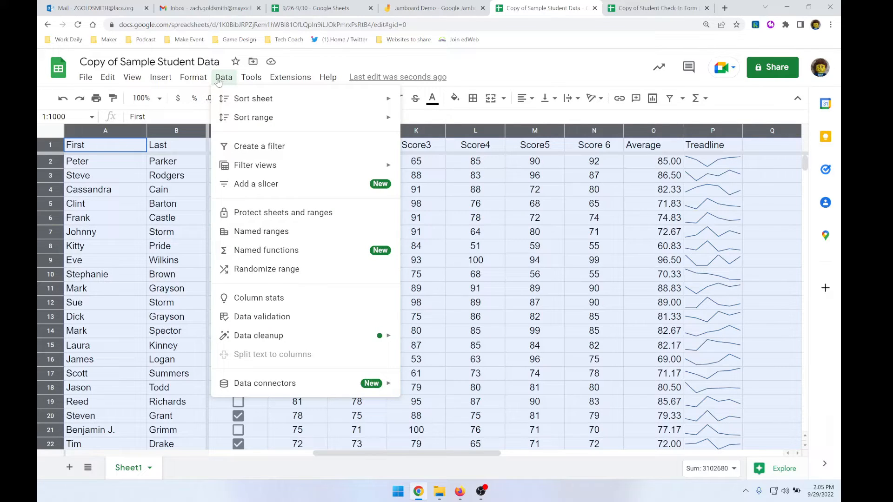
pyautogui.moveTo(203, 82)
pyautogui.moveTo(162, 82)
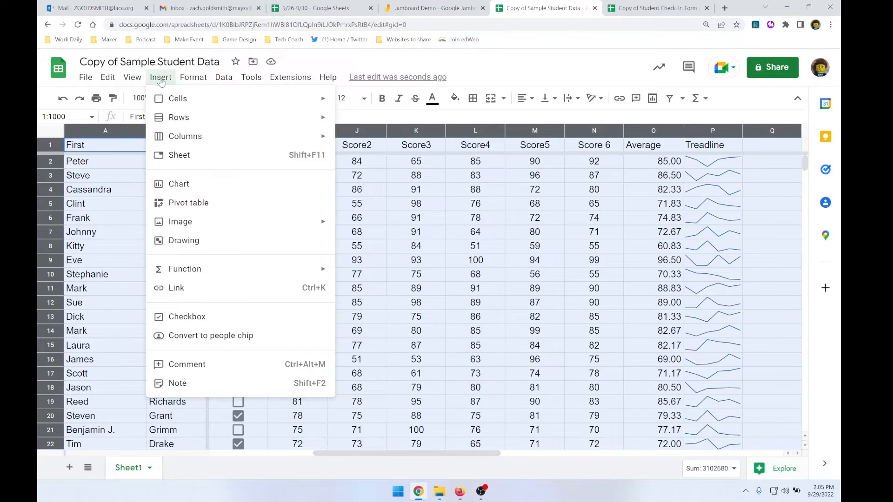
pyautogui.click(180, 189)
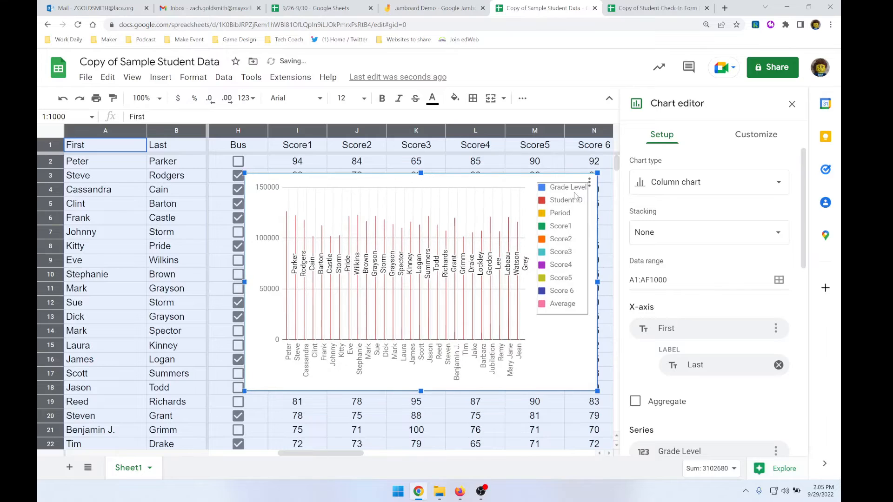
# - Change the chart type to Histogram chart
pyautogui.click(764, 141)
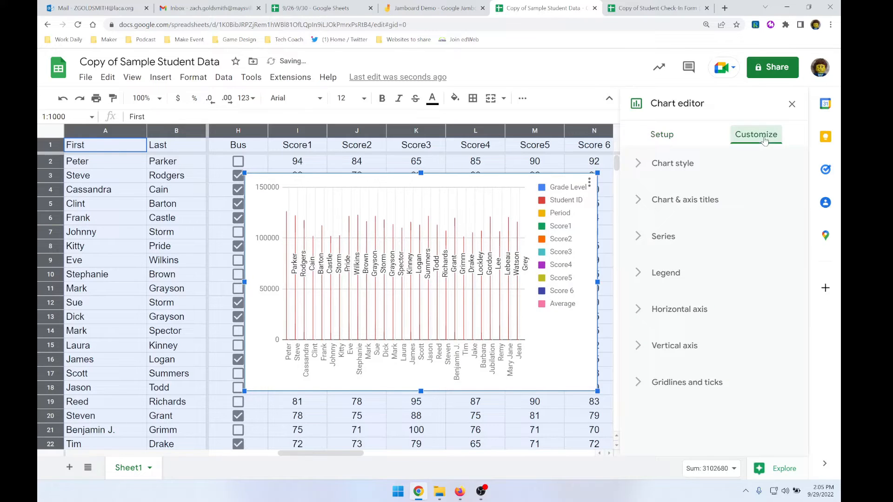
pyautogui.click(673, 138)
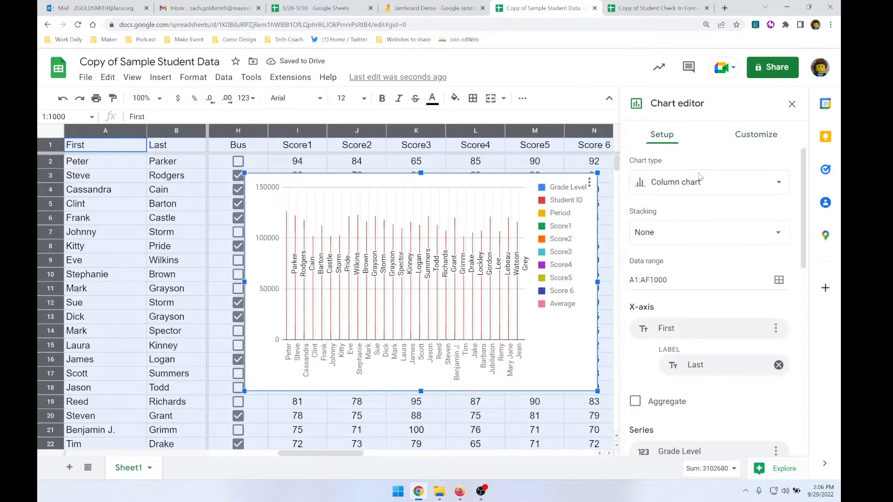
pyautogui.click(702, 181)
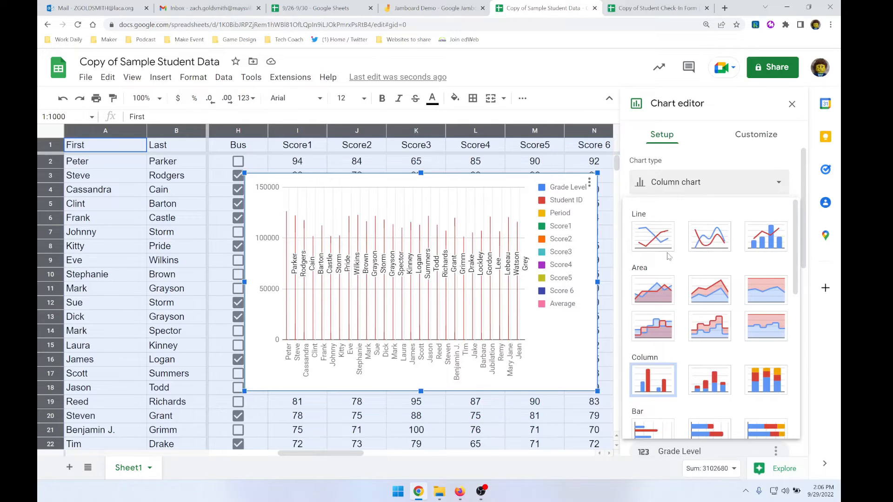
pyautogui.scroll(-1, 676, 276)
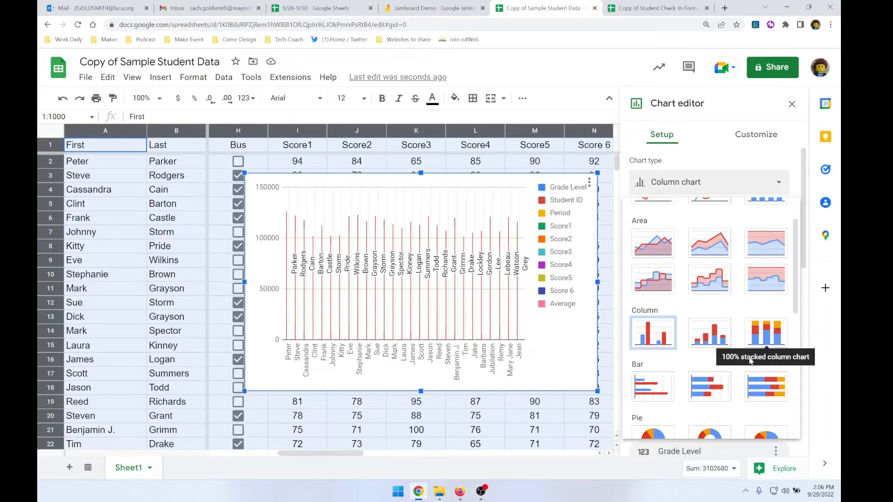
pyautogui.scroll(-1, 675, 356)
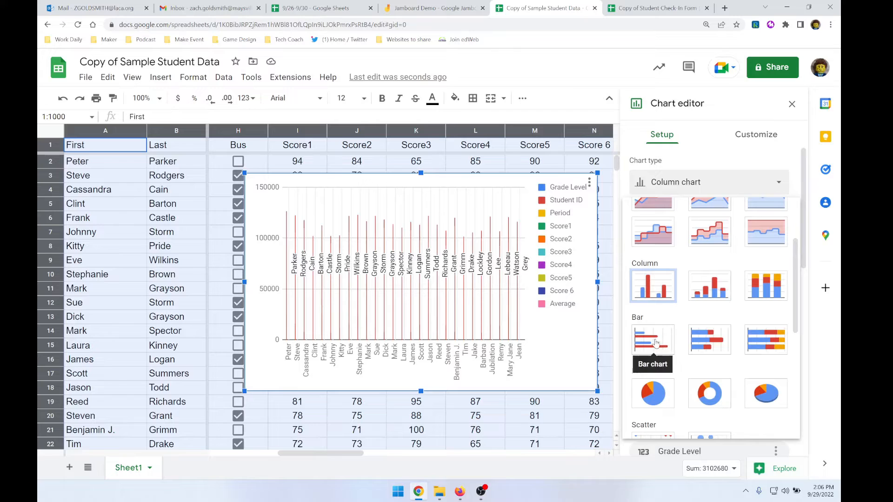
pyautogui.scroll(-5, 710, 311)
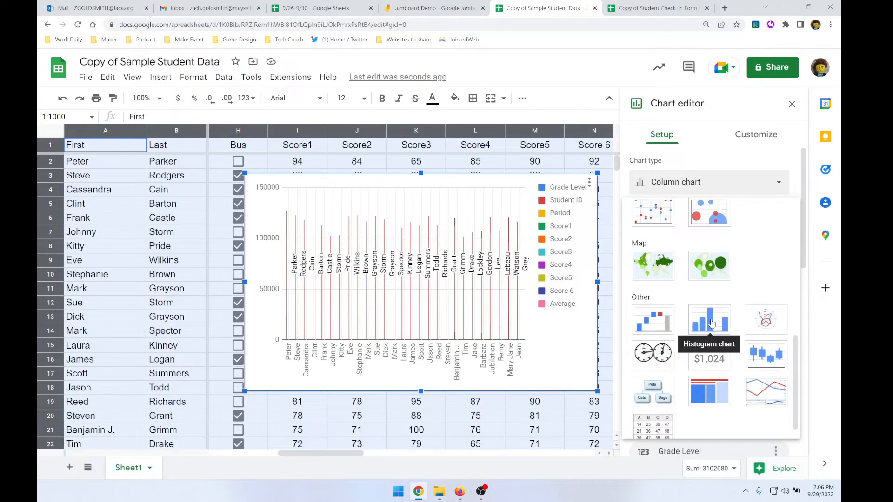
pyautogui.click(711, 323)
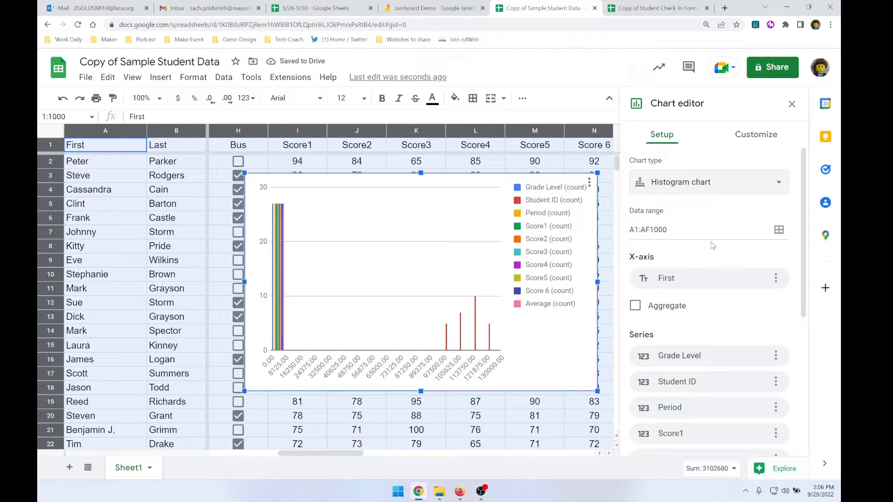
# - Remove the Grade Level, Student ID, Period and Average series from the histogram
pyautogui.scroll(-2, 703, 251)
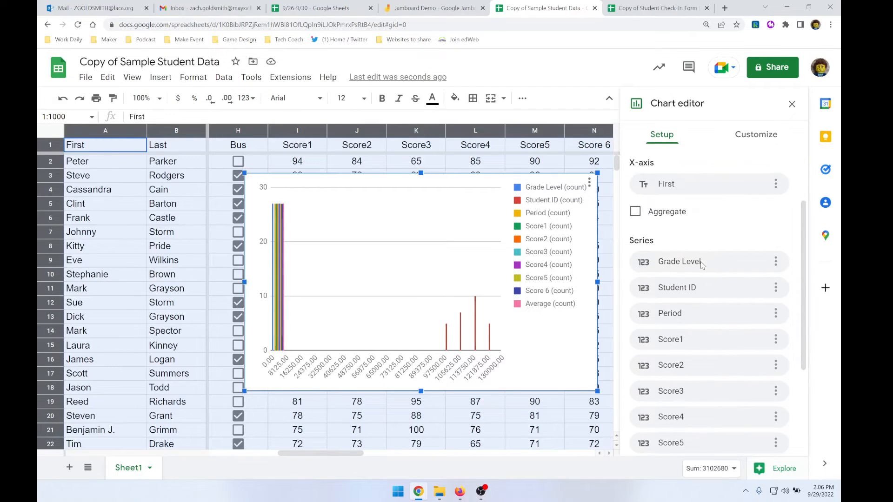
pyautogui.click(776, 261)
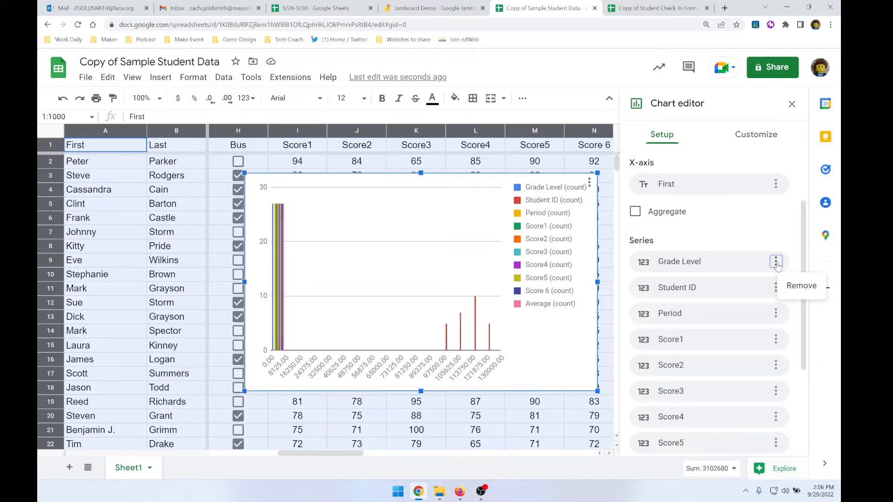
pyautogui.click(788, 289)
pyautogui.click(775, 261)
pyautogui.click(790, 286)
pyautogui.click(775, 261)
pyautogui.click(791, 286)
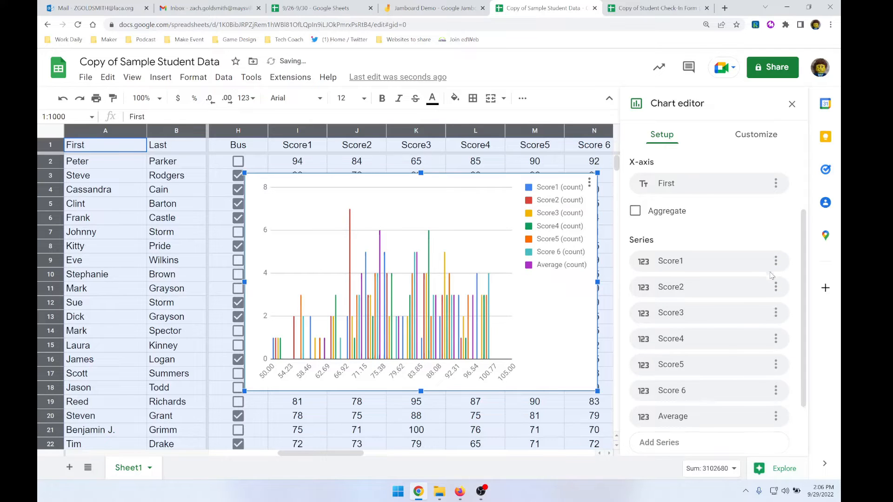
pyautogui.scroll(-1, 772, 274)
pyautogui.click(776, 371)
pyautogui.click(793, 396)
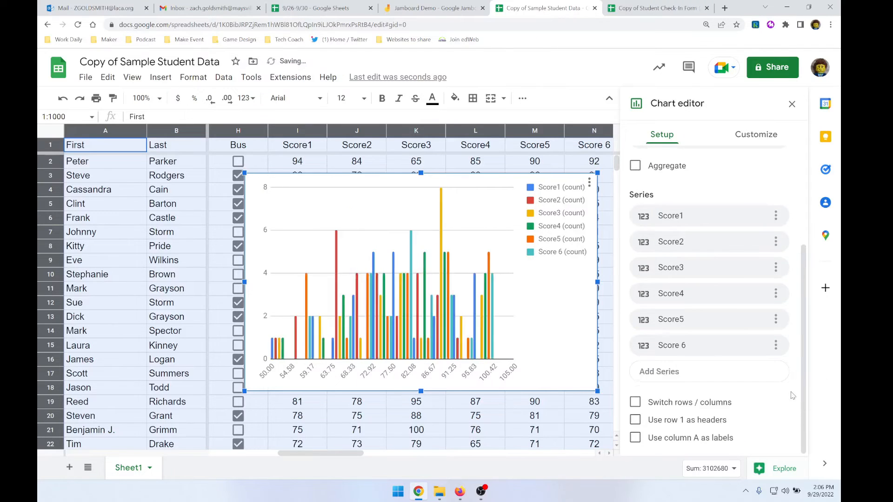
pyautogui.scroll(2, 765, 357)
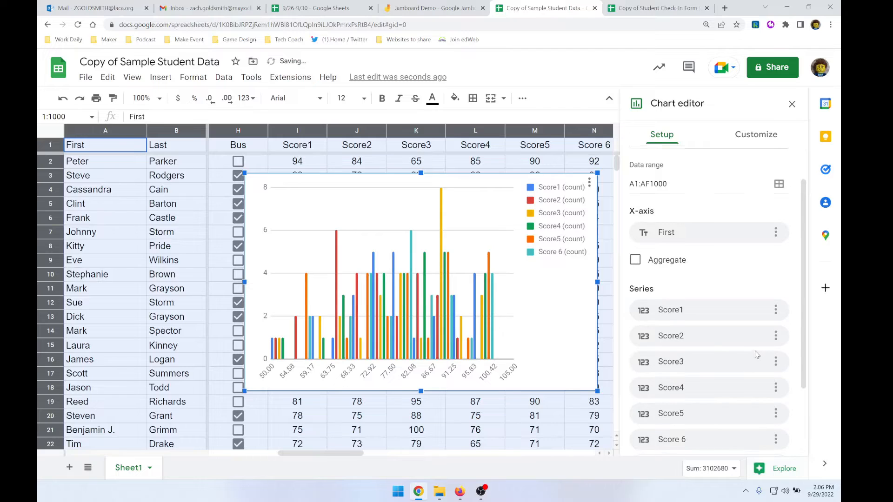
pyautogui.scroll(-1, 757, 354)
# - Set the histogram's bucket size to 5
pyautogui.click(756, 134)
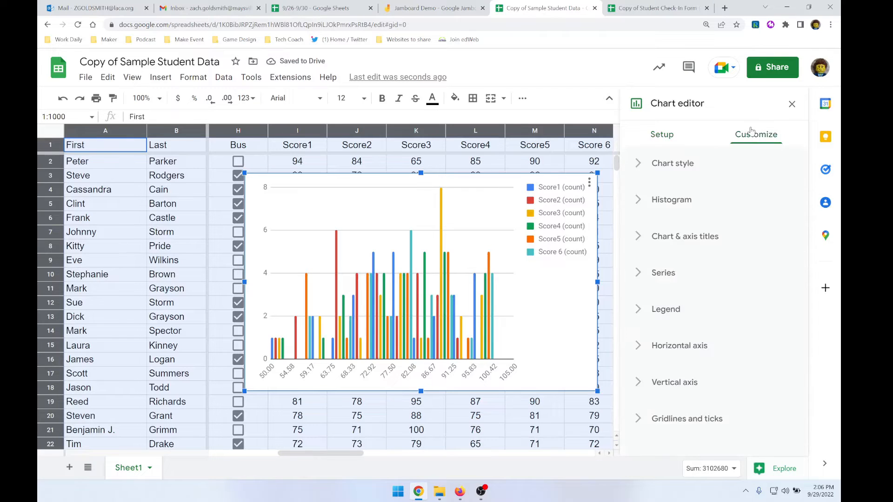
pyautogui.click(641, 205)
pyautogui.click(695, 277)
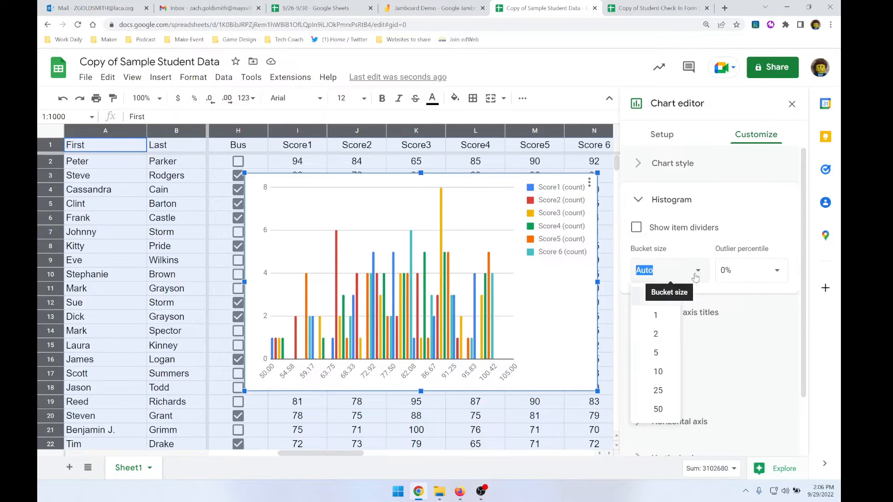
pyautogui.click(660, 354)
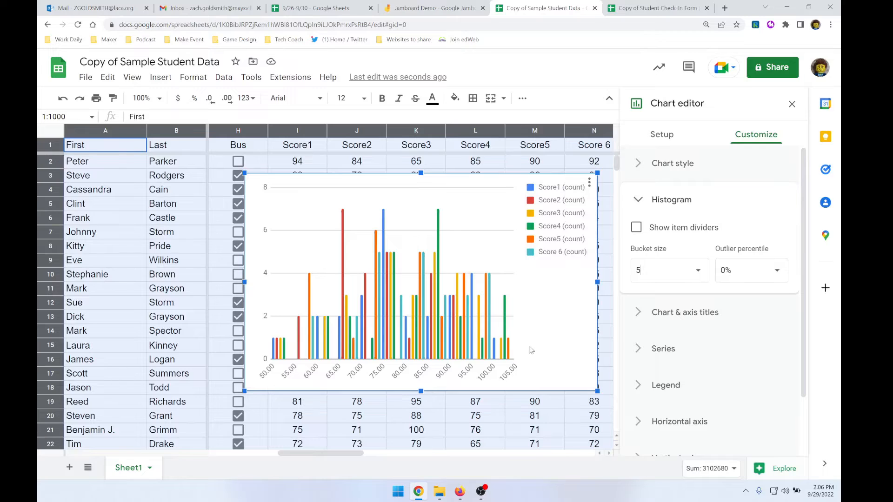
# - Move the histogram to its own sheet
pyautogui.click(589, 185)
pyautogui.click(590, 184)
pyautogui.click(590, 184)
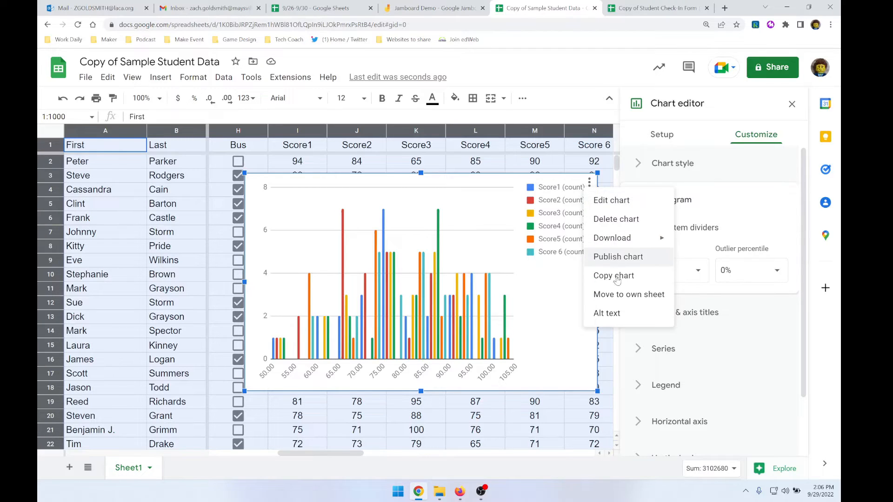
pyautogui.click(617, 295)
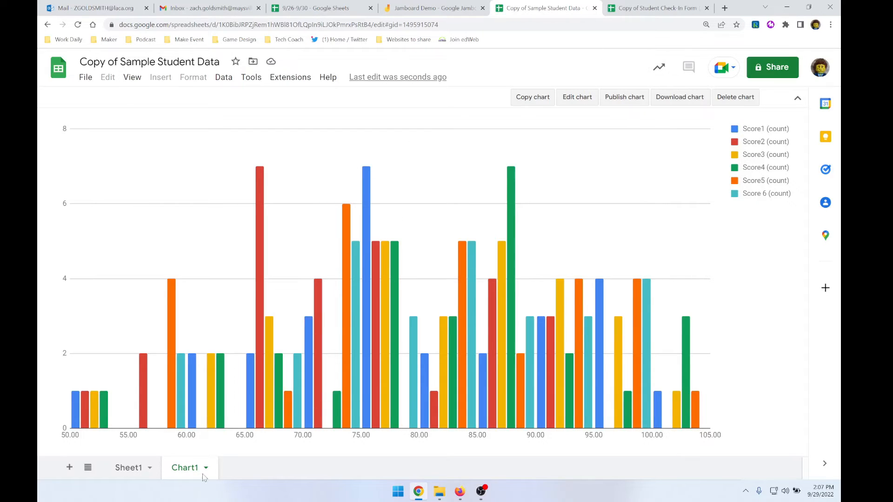
# - Start a conditional formatting rule for the Score1 through Score 6 columns on Sheet1
pyautogui.click(137, 473)
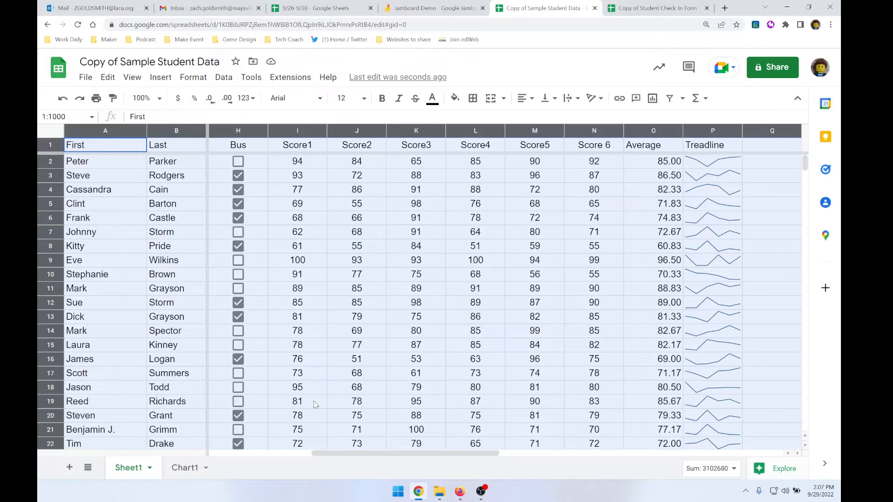
pyautogui.click(540, 330)
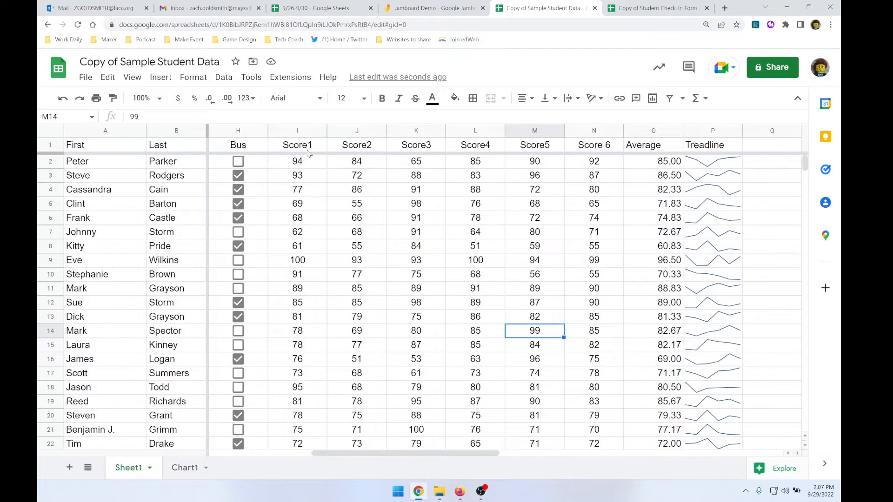
pyautogui.moveTo(307, 134); pyautogui.dragTo(595, 133)
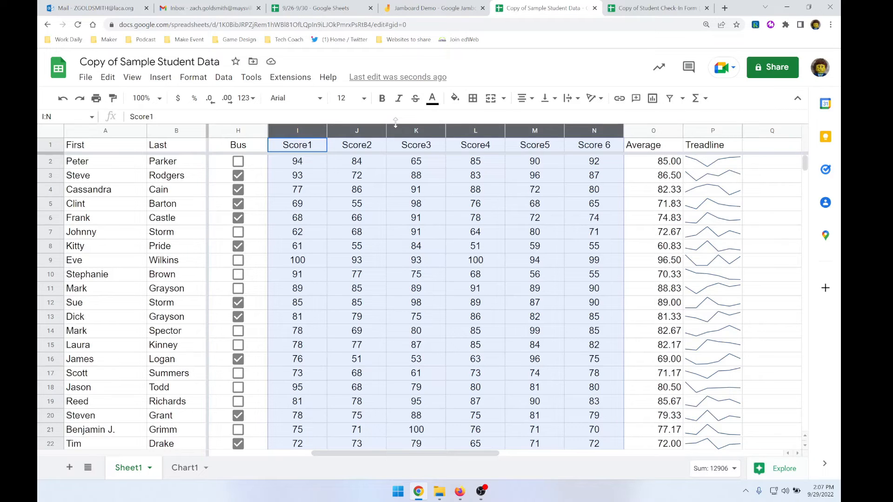
pyautogui.click(194, 78)
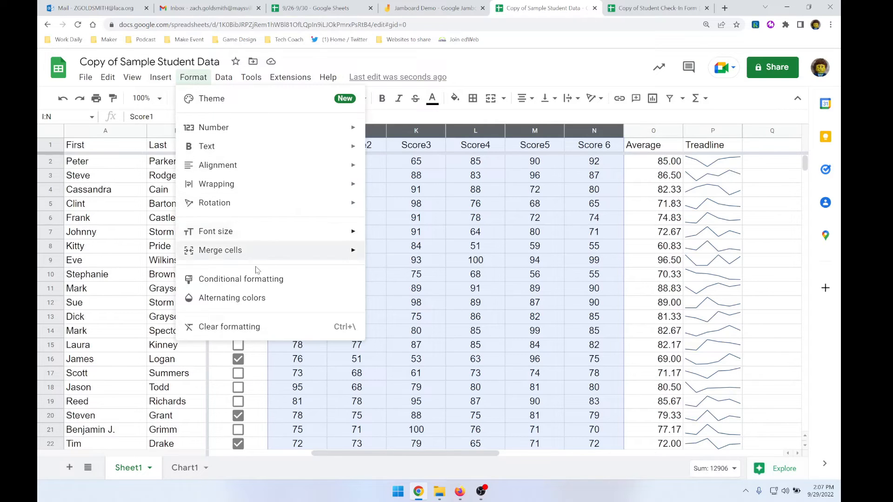
pyautogui.click(256, 284)
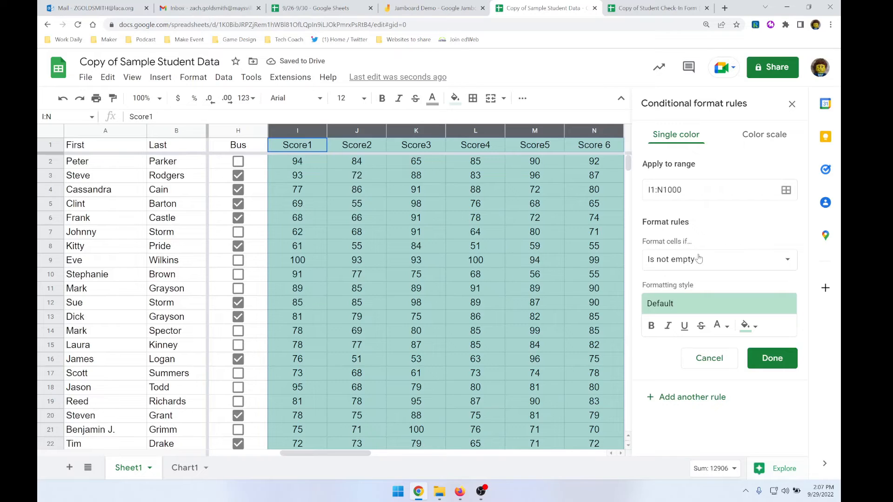
# - Set the rule to fill cells with values greater than 90 in bright green
pyautogui.click(721, 264)
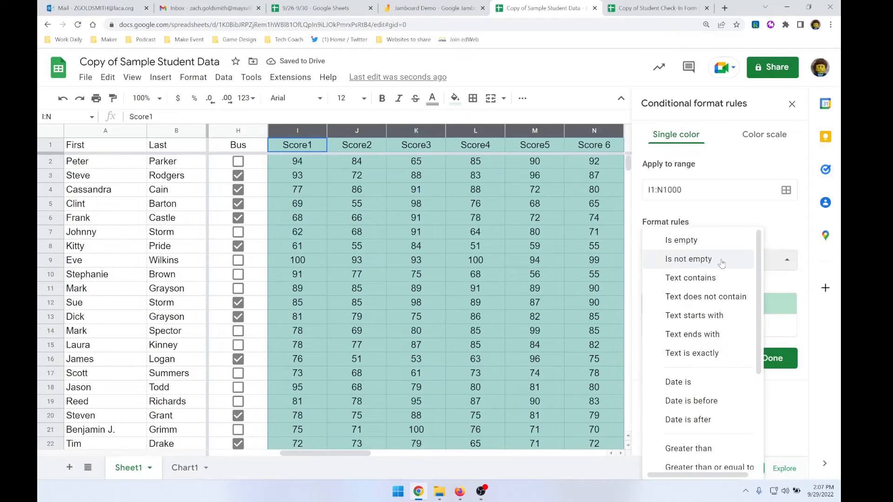
pyautogui.scroll(-2, 723, 316)
pyautogui.scroll(-2, 723, 317)
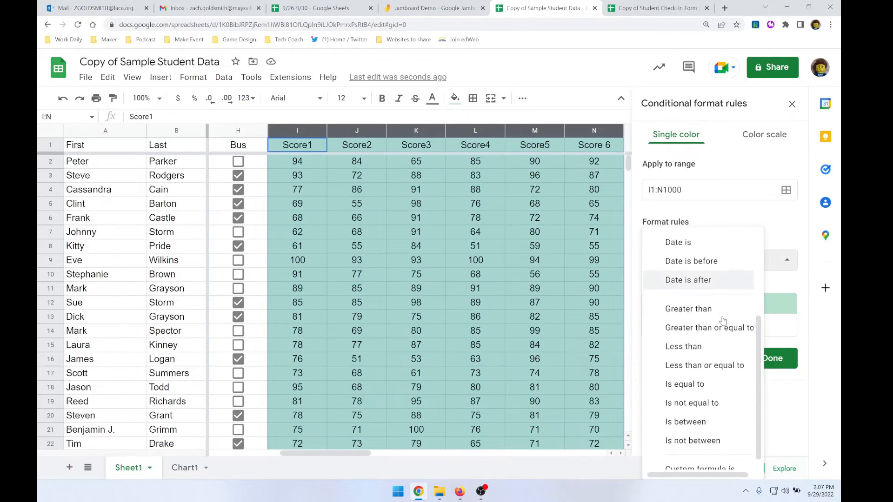
pyautogui.click(722, 309)
pyautogui.click(709, 286)
pyautogui.write('90')
pyautogui.click(748, 356)
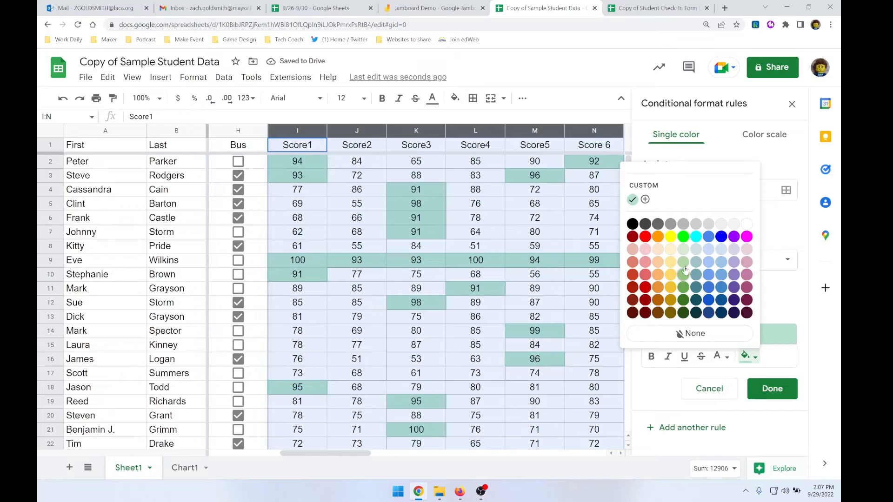
pyautogui.click(684, 237)
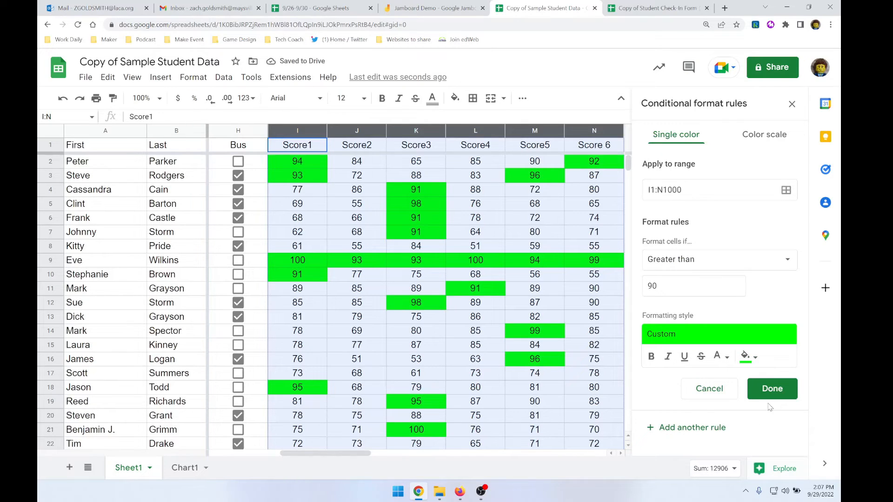
# - Add a second rule that fills scores between 55 and 89 in yellow
pyautogui.click(718, 430)
pyautogui.click(721, 273)
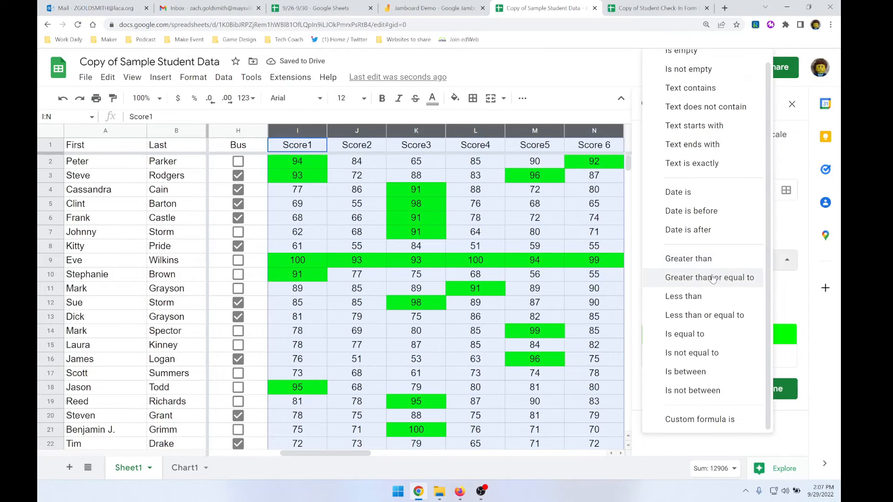
pyautogui.click(703, 373)
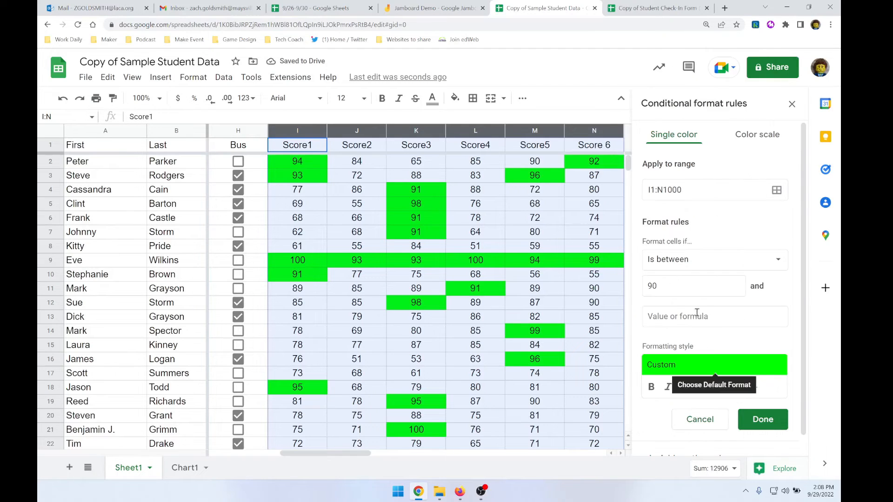
pyautogui.click(688, 321)
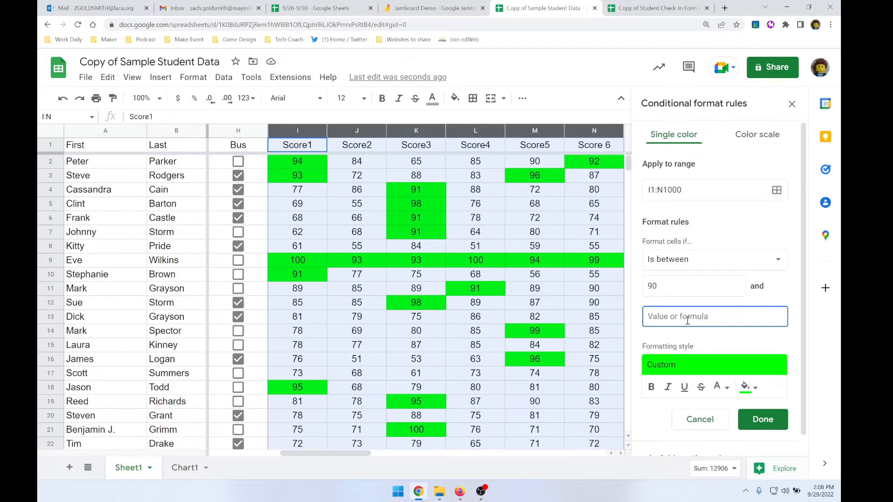
pyautogui.write('7')
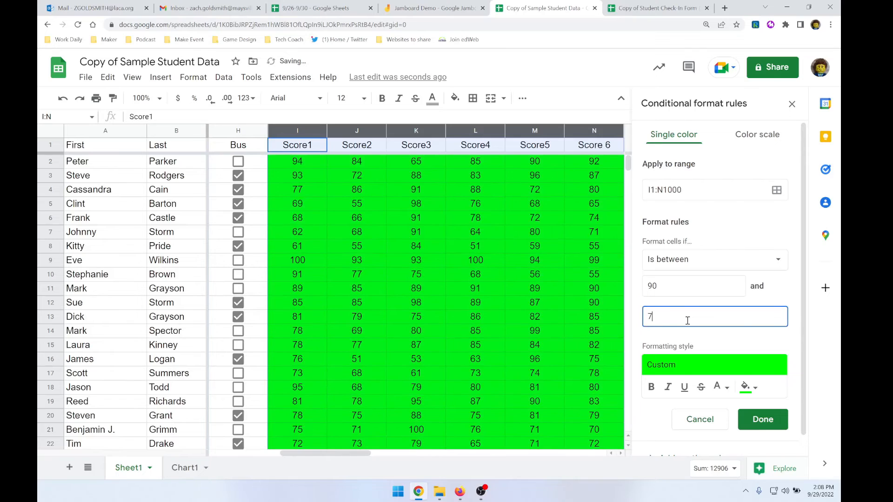
pyautogui.doubleClick(653, 286)
pyautogui.write('55')
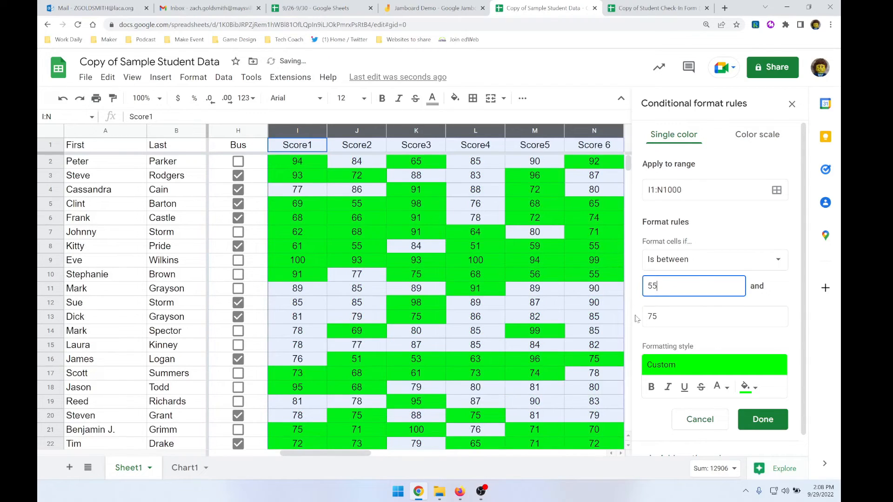
pyautogui.press('Tab')
pyautogui.write('100')
pyautogui.click(750, 388)
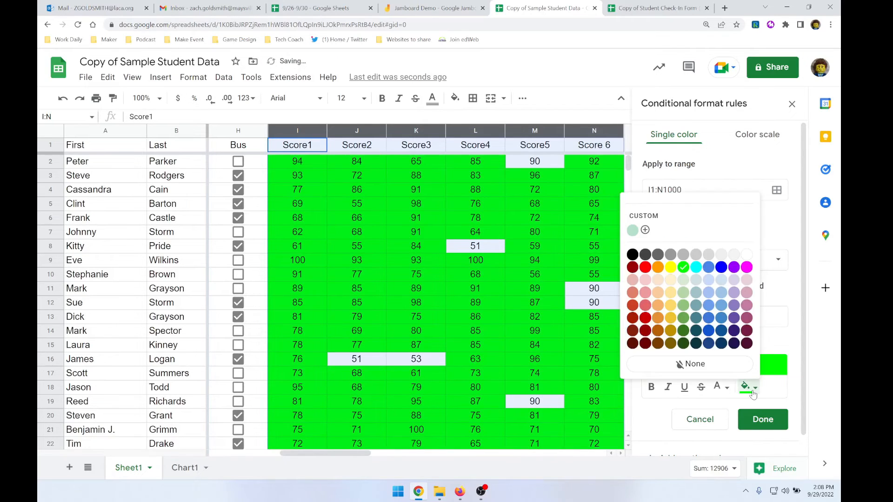
pyautogui.click(670, 269)
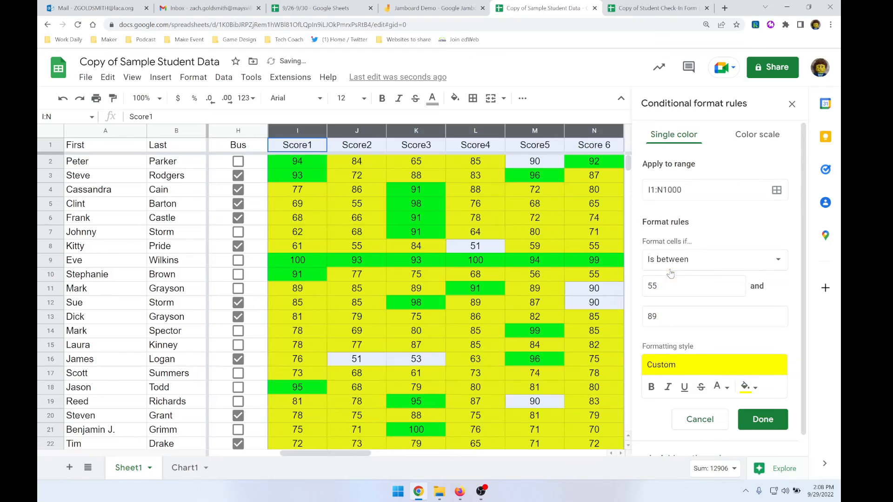
pyautogui.click(756, 426)
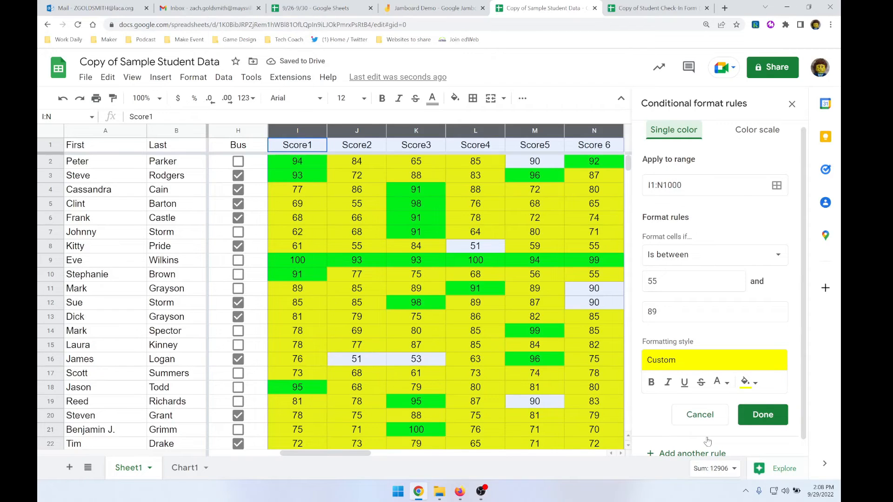
# - Add a third rule that fills scores less than 74 in light red
pyautogui.scroll(-1, 702, 325)
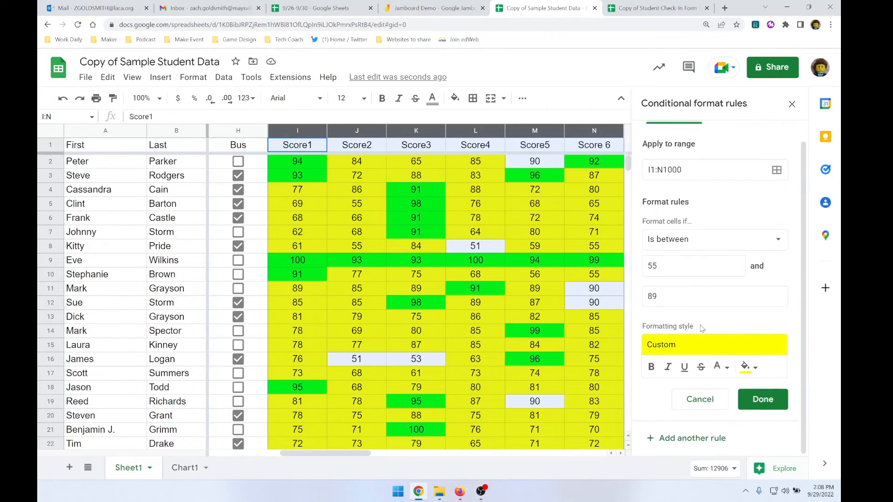
pyautogui.scroll(1, 702, 327)
pyautogui.click(687, 263)
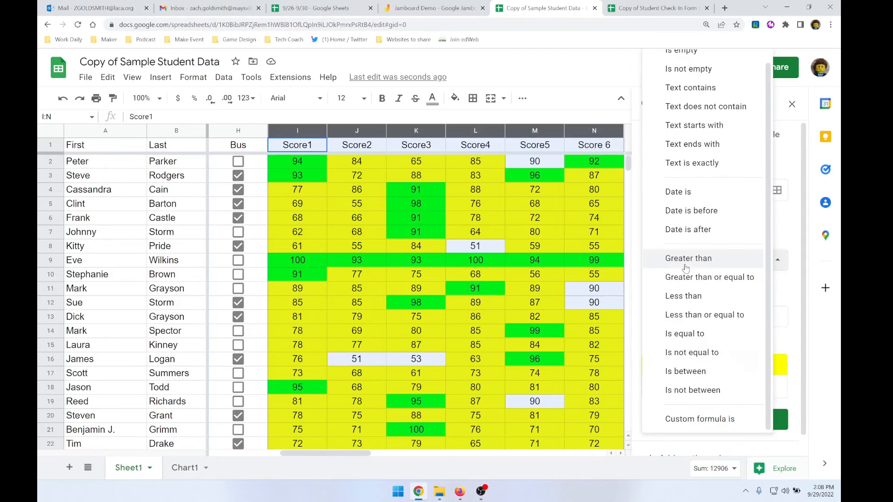
pyautogui.click(698, 298)
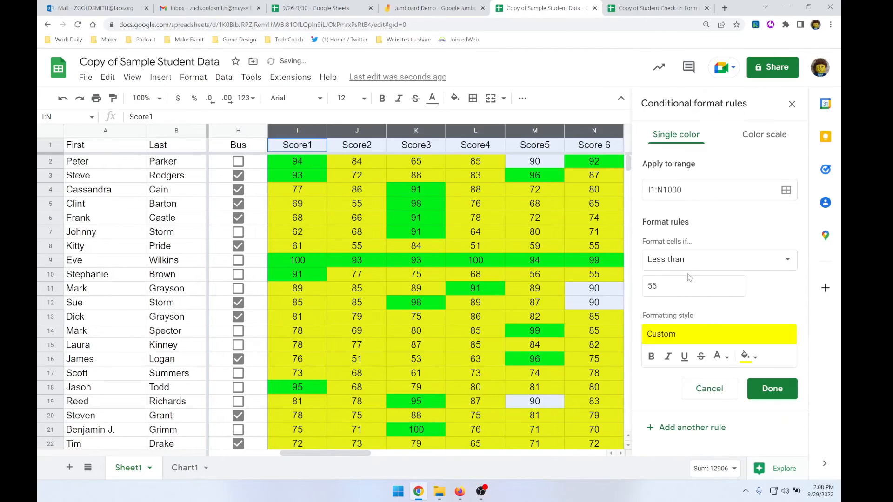
pyautogui.doubleClick(683, 289)
pyautogui.write('7')
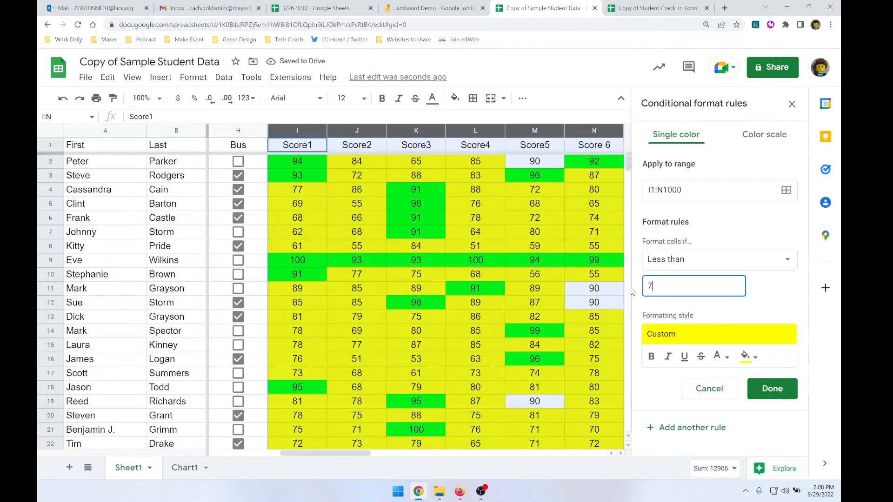
pyautogui.write('4')
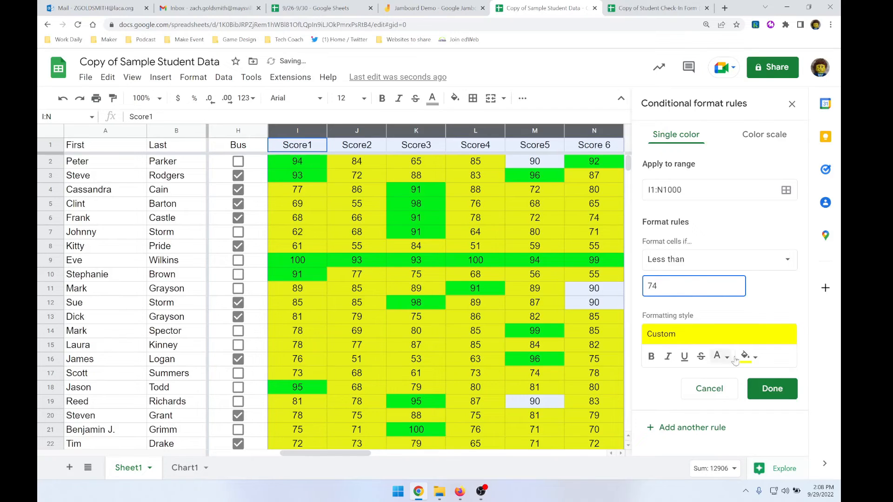
pyautogui.click(756, 357)
pyautogui.click(645, 262)
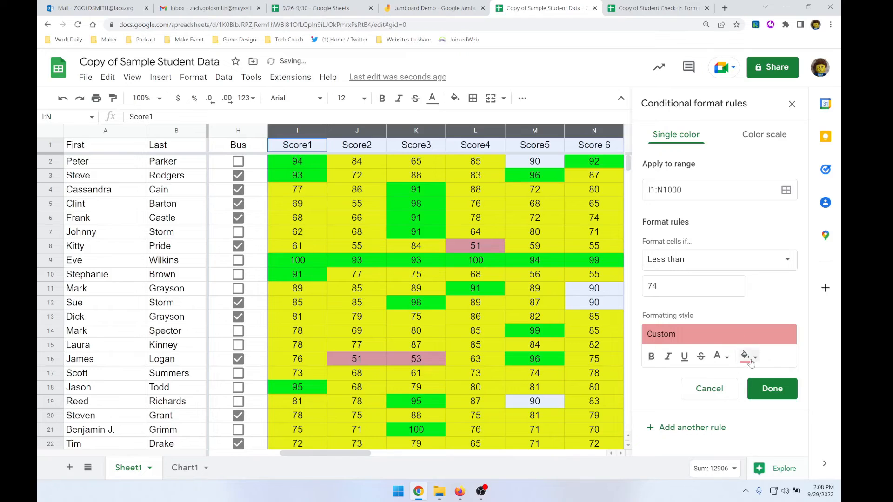
pyautogui.click(772, 388)
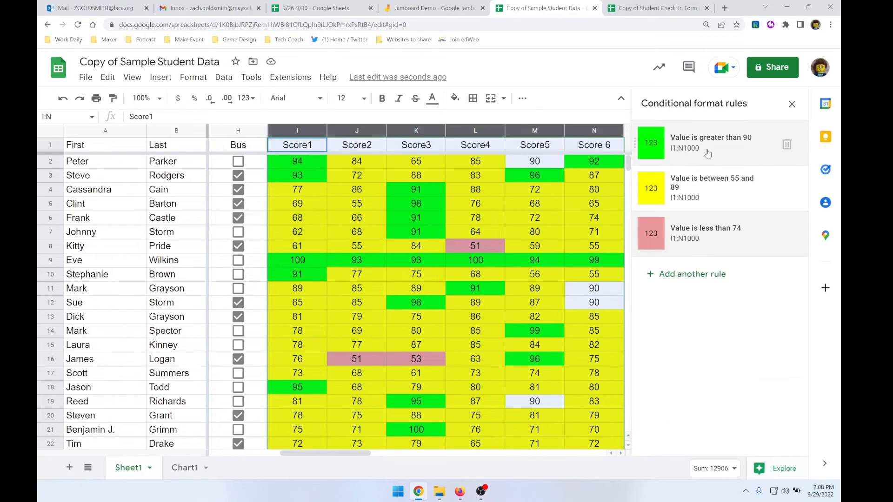
# - Set the lower limit of the yellow rule to 75
pyautogui.scroll(-1, 406, 214)
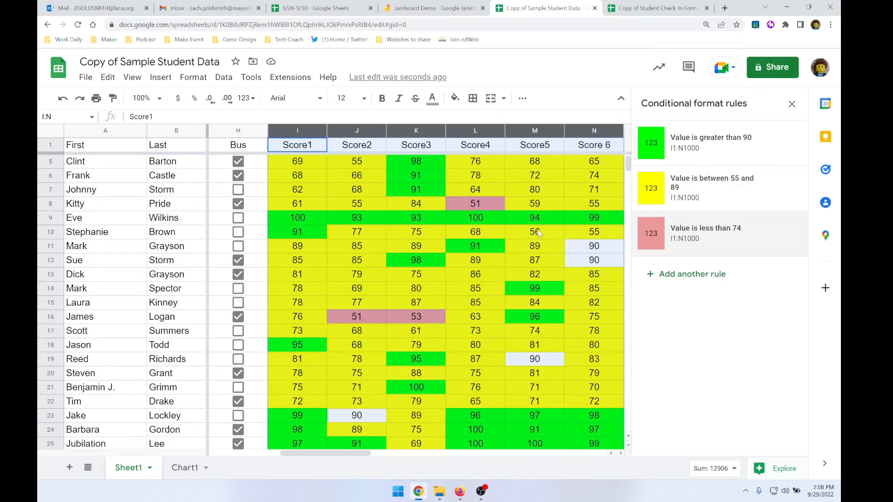
pyautogui.click(722, 181)
pyautogui.doubleClick(672, 286)
pyautogui.write('75')
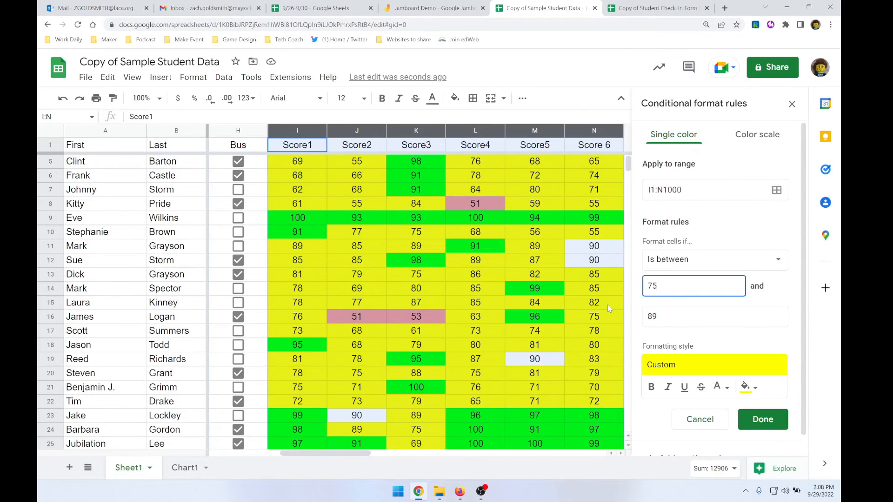
pyautogui.click(753, 419)
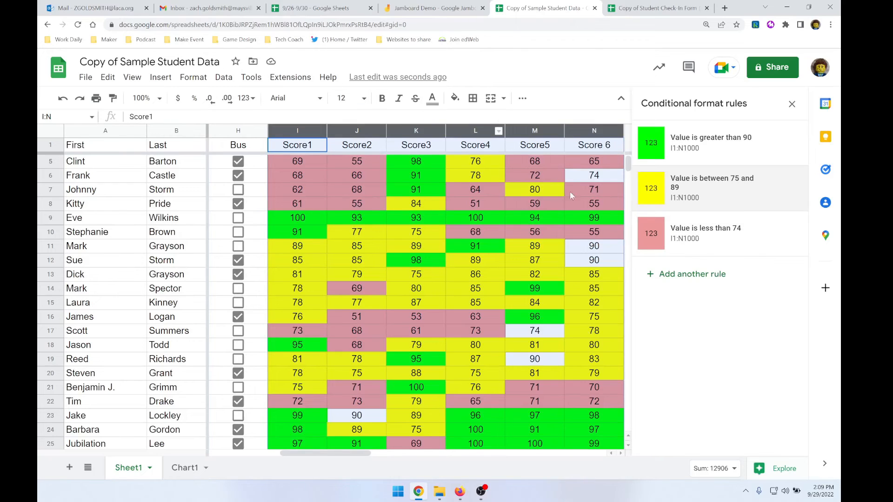
# - Change the green rule's condition to greater than or equal to 90
pyautogui.click(726, 144)
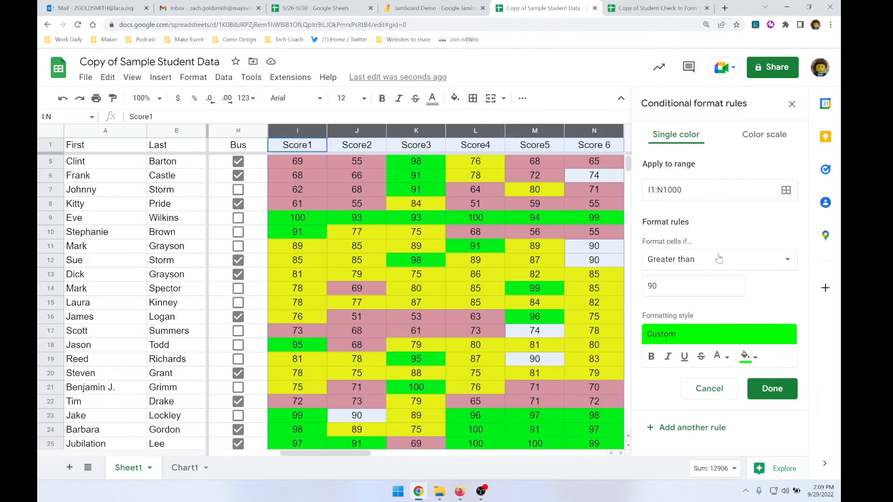
pyautogui.click(721, 270)
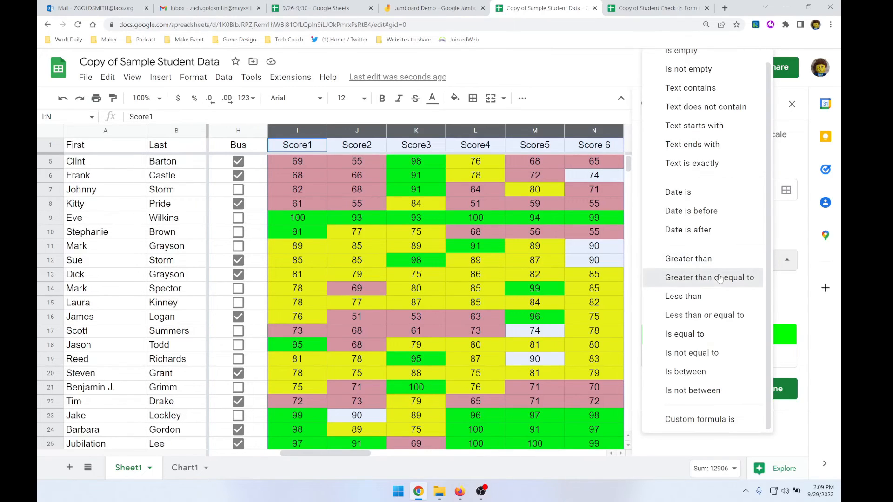
pyautogui.click(721, 278)
pyautogui.click(758, 390)
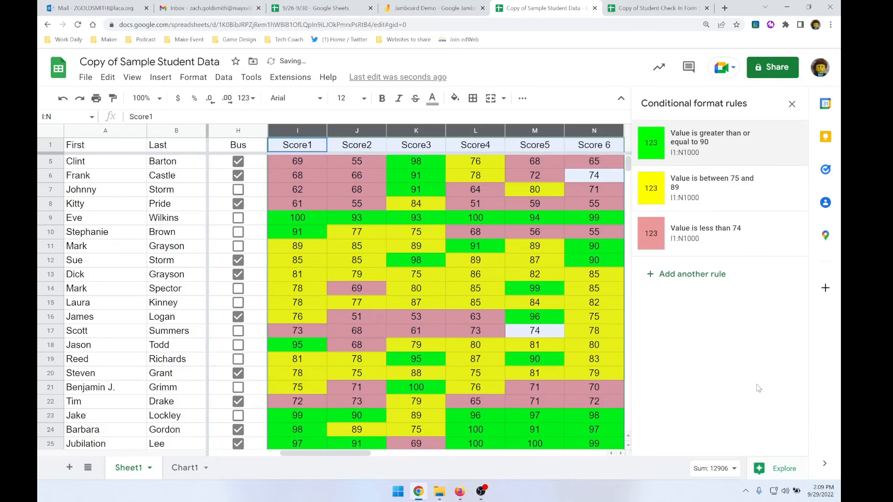
# - Change the light red rule's condition to less than or equal to 74 and close the conditional formatting rules
pyautogui.click(714, 236)
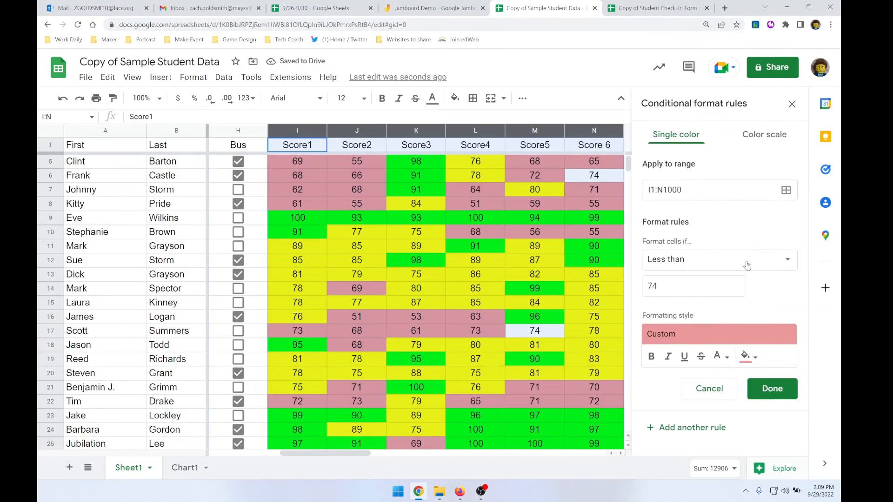
pyautogui.click(746, 265)
pyautogui.click(722, 315)
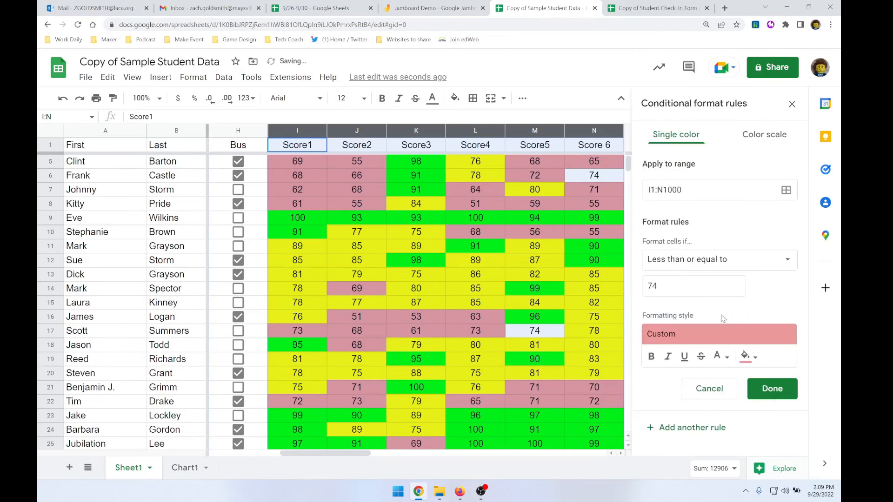
pyautogui.click(766, 387)
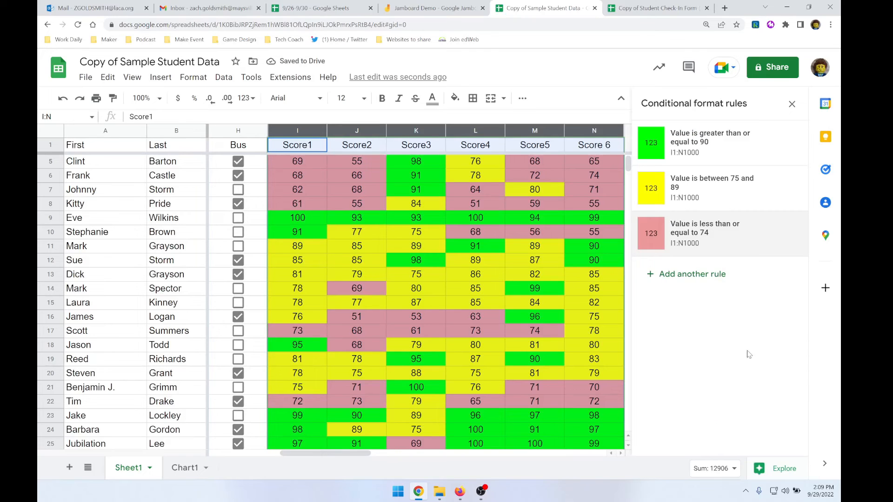
pyautogui.click(793, 105)
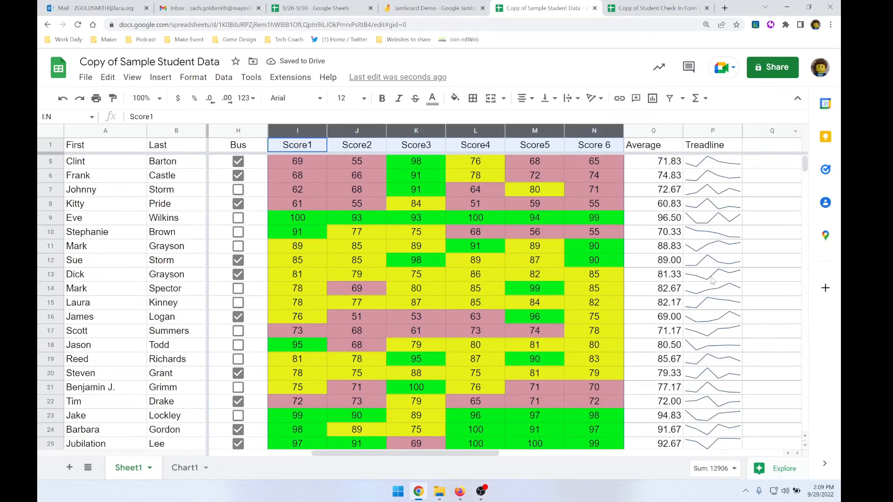
pyautogui.scroll(-5, 599, 286)
pyautogui.scroll(5, 599, 286)
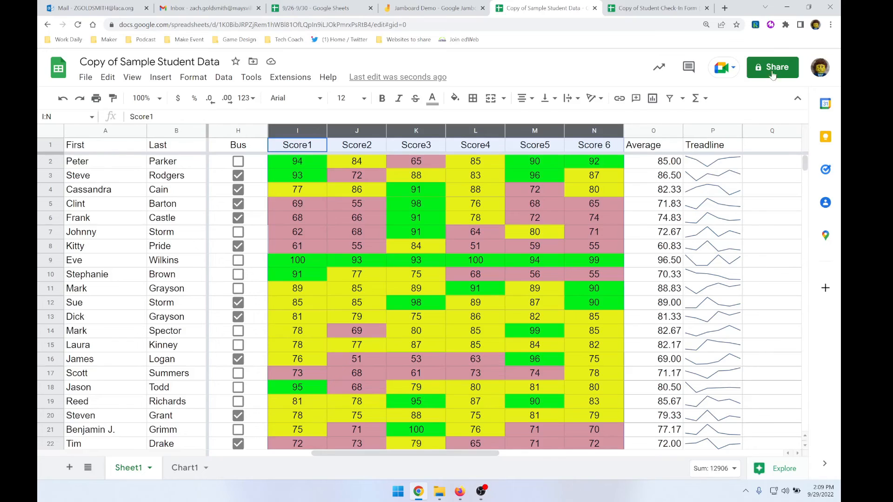
# - Switch to the Copy of Student Check-In Form (Responses) spreadsheet and create a pivot table of its responses on a new sheet
pyautogui.click(653, 8)
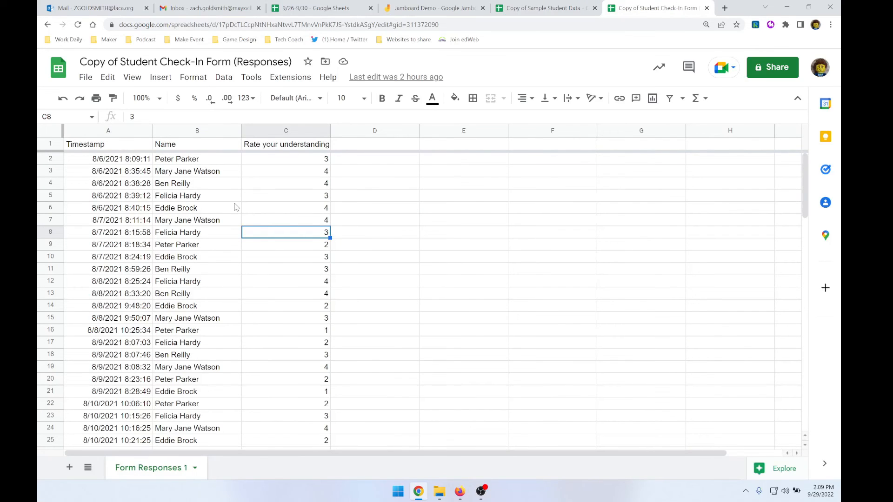
pyautogui.click(193, 162)
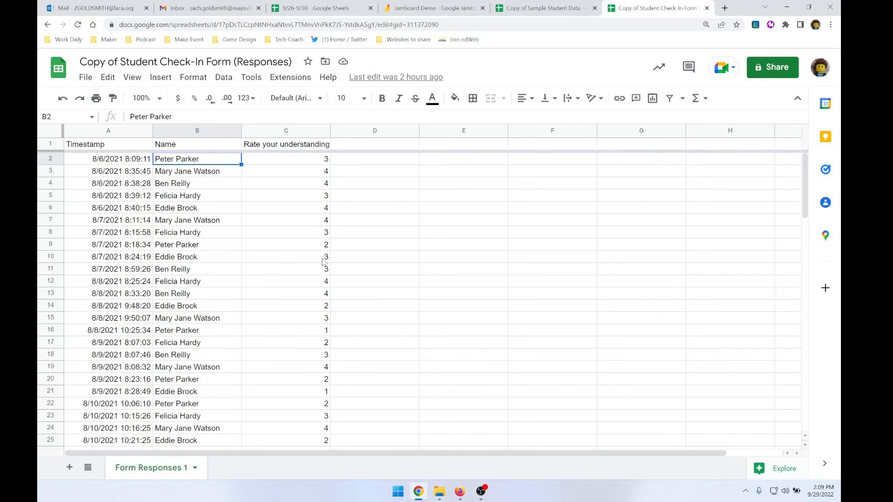
pyautogui.click(311, 213)
pyautogui.click(161, 78)
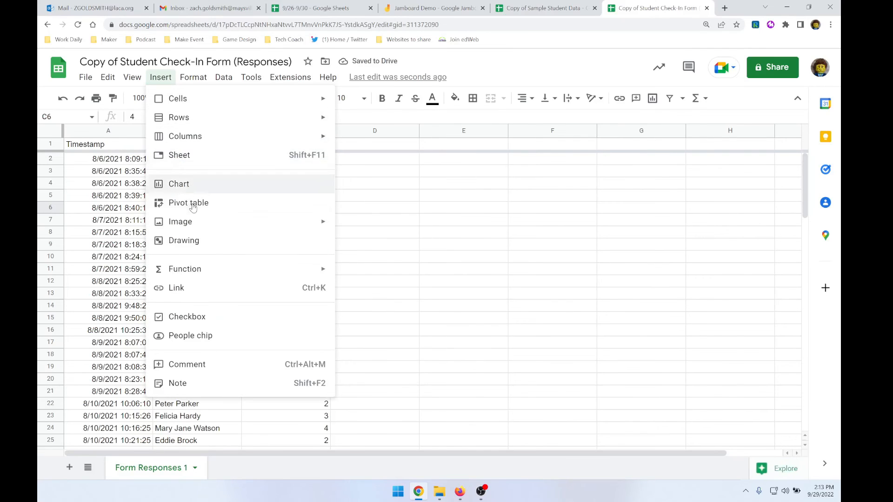
pyautogui.click(374, 209)
pyautogui.click(162, 78)
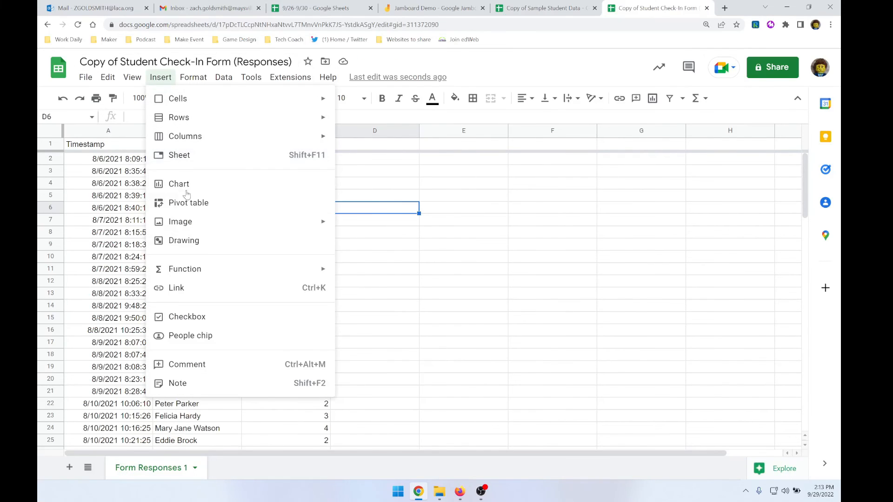
pyautogui.click(191, 209)
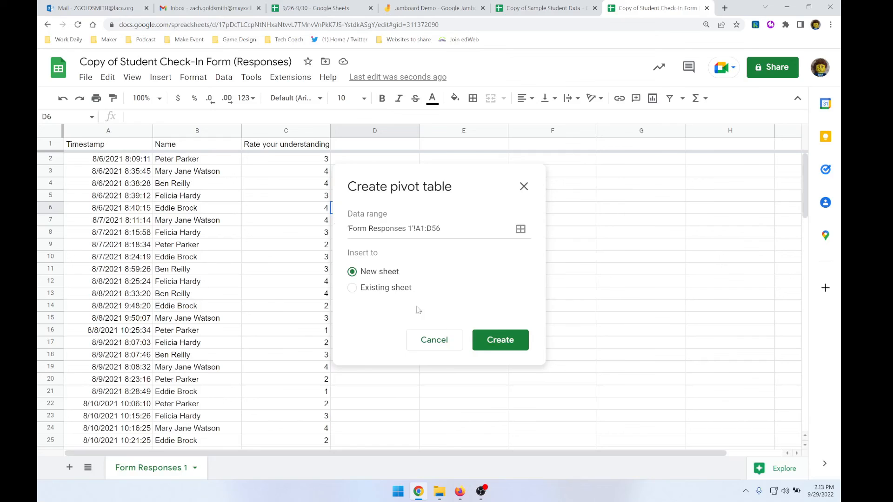
pyautogui.click(497, 339)
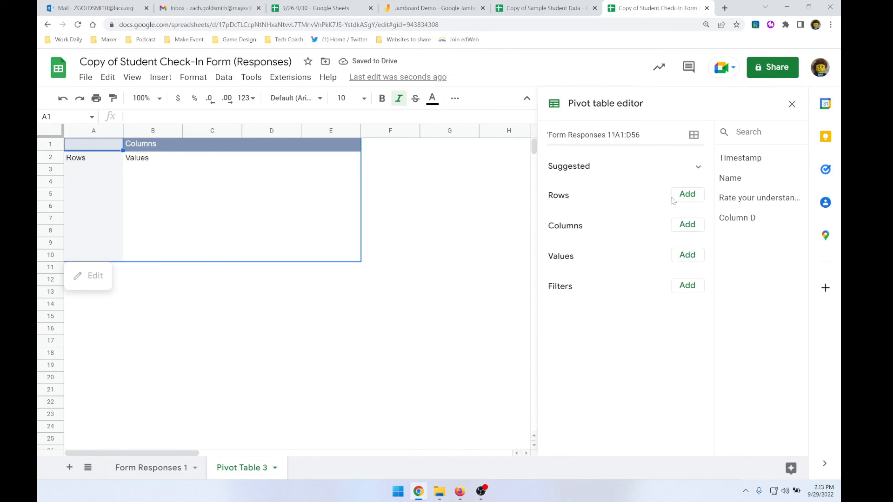
# - Add Name as the pivot table's rows and Rate your understanding as its columns
pyautogui.click(688, 194)
pyautogui.click(682, 242)
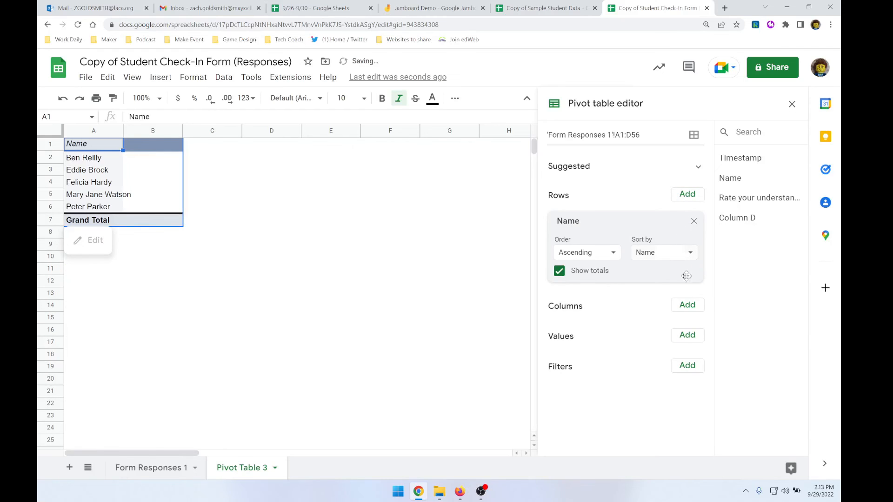
pyautogui.click(689, 309)
pyautogui.click(698, 345)
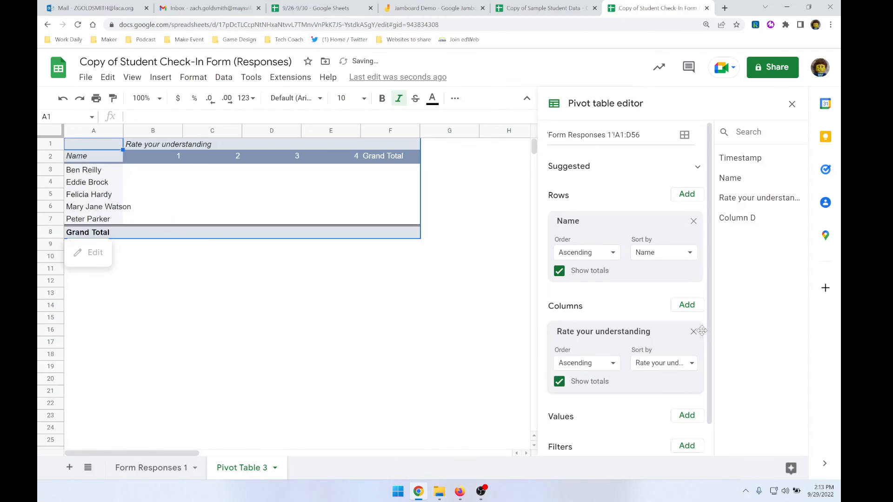
# - Add Rate your understanding as the pivot table's values, summarized by COUNT, and close the pivot table editor
pyautogui.scroll(-1, 697, 346)
pyautogui.click(687, 383)
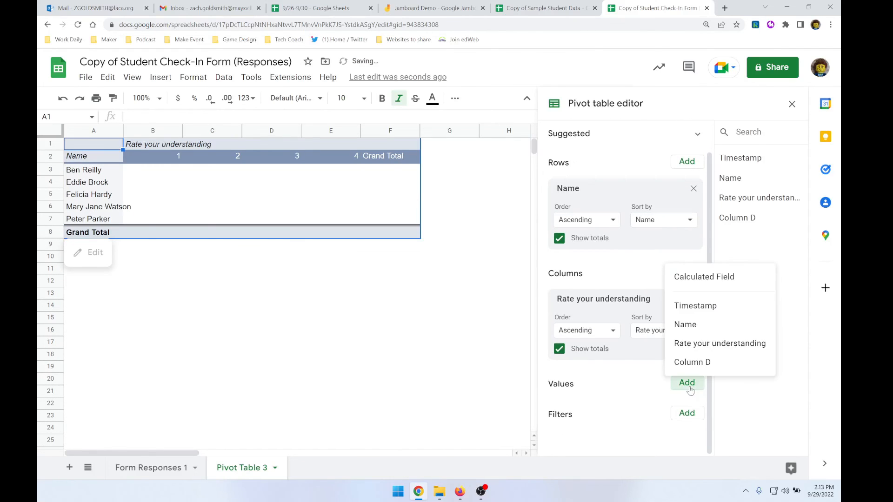
pyautogui.click(697, 346)
pyautogui.scroll(-2, 668, 392)
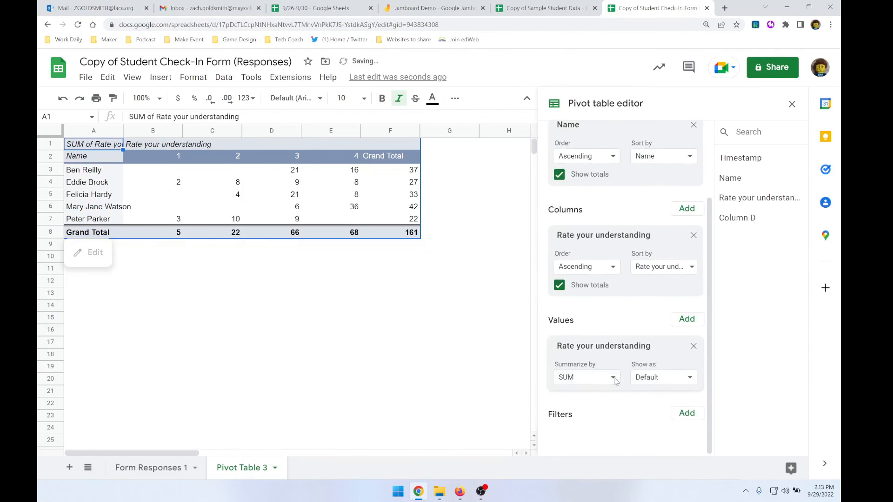
pyautogui.click(608, 384)
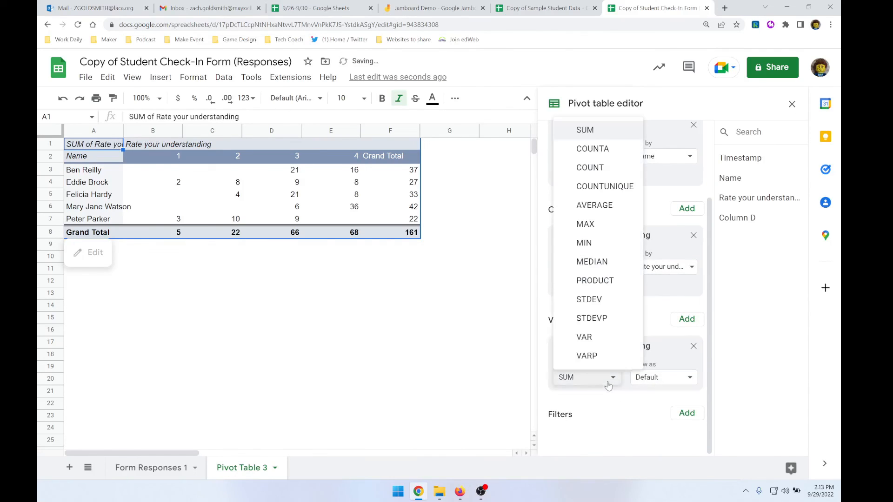
pyautogui.click(591, 169)
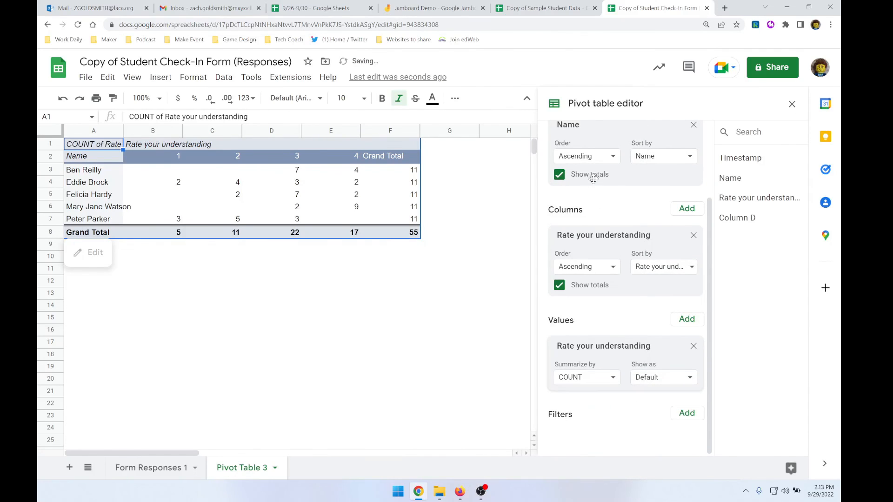
pyautogui.click(792, 104)
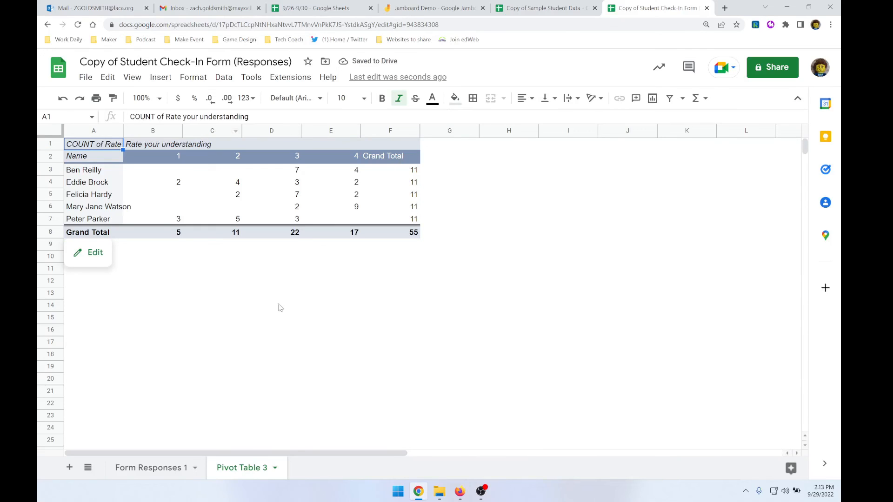